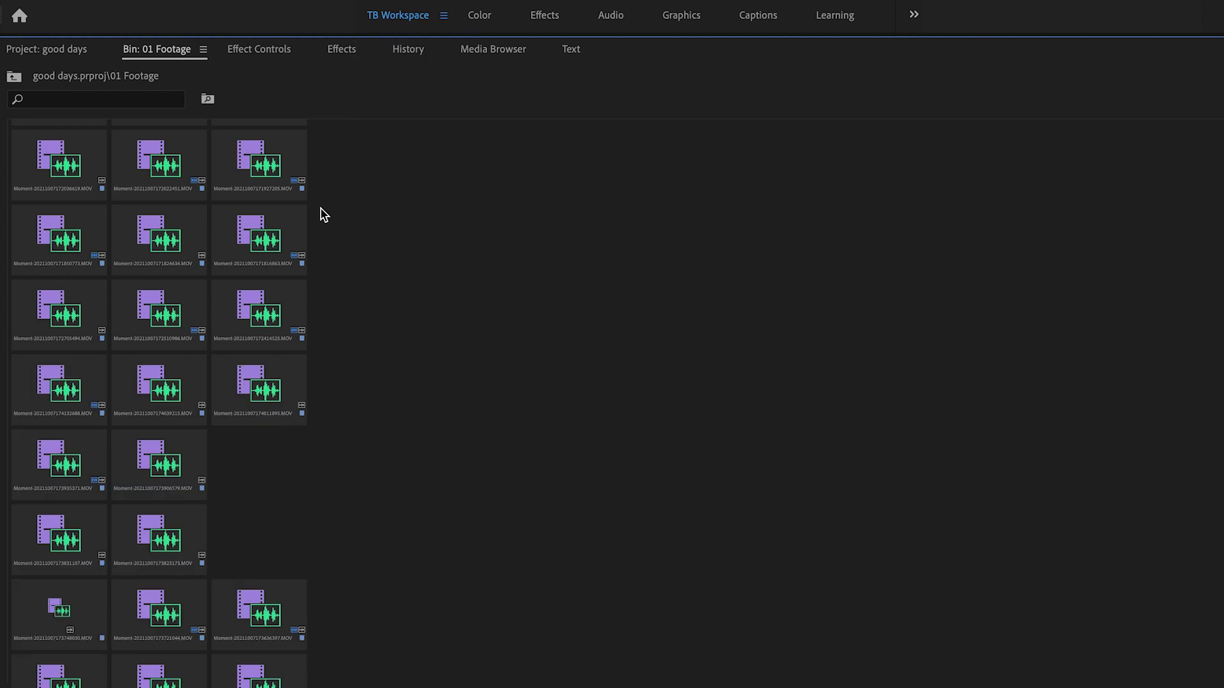
Step: Group the three IMG portrait clips in the empty area of the 01 Footage bin, placing one chalk-marked sidewalk clip apart above them
{"action": "scroll", "coordinate": [424, 283], "scroll_direction": "up", "scroll_amount": 5}
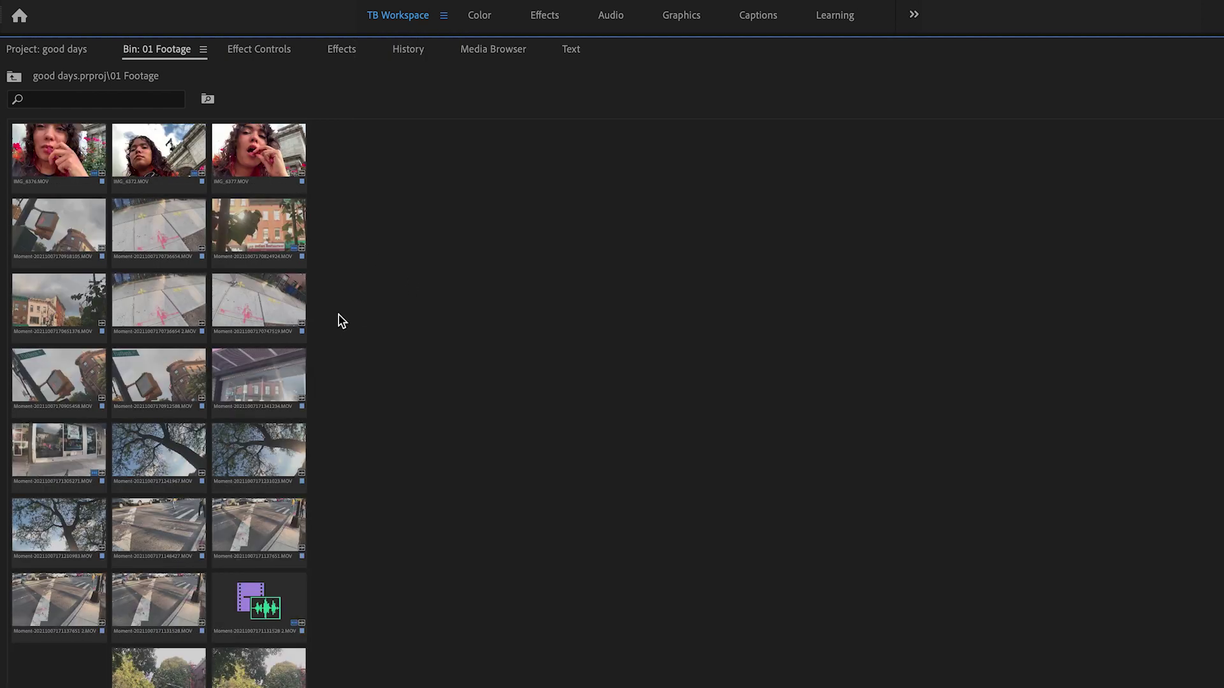
{"action": "left_click_drag", "start_coordinate": [278, 300], "coordinate": [1012, 204]}
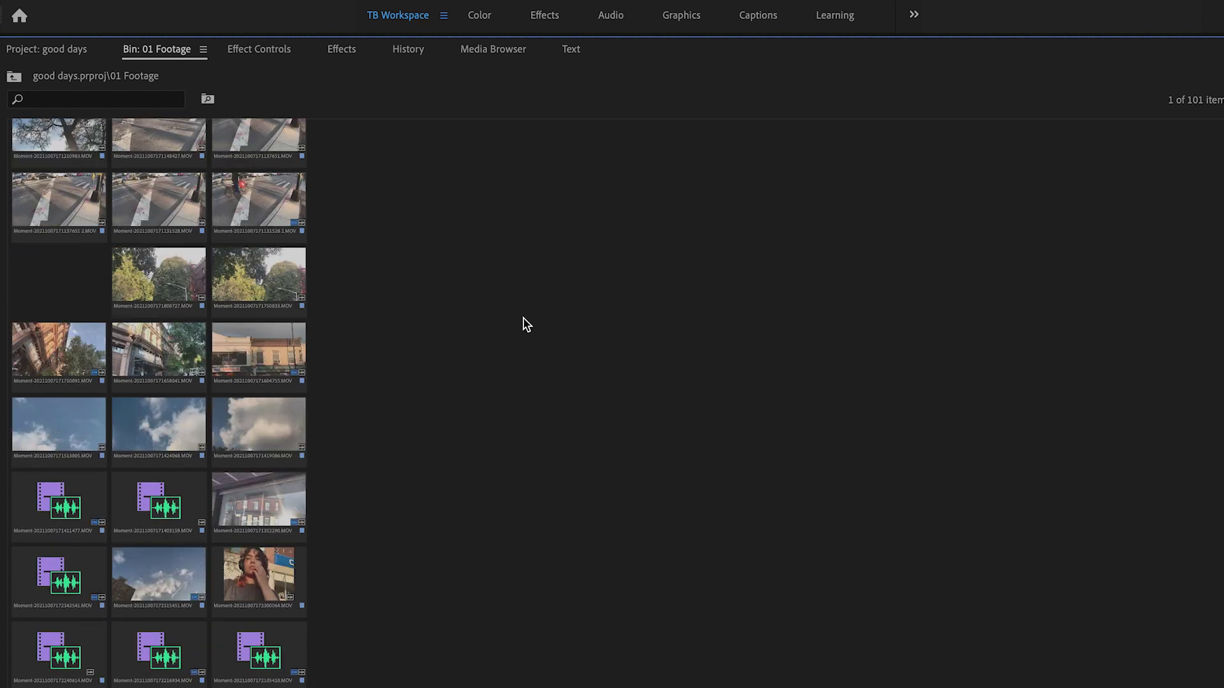
{"action": "left_click_drag", "start_coordinate": [338, 204], "coordinate": [946, 428]}
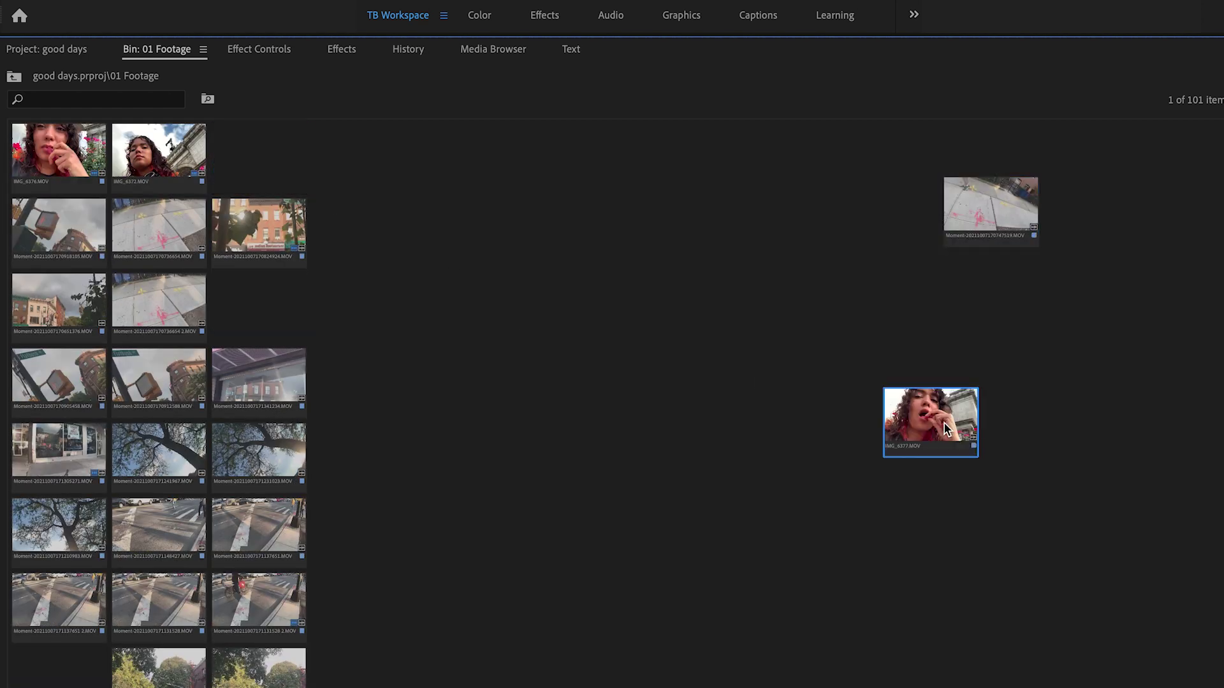
{"action": "left_click_drag", "start_coordinate": [159, 153], "coordinate": [860, 366]}
{"action": "left_click_drag", "start_coordinate": [57, 150], "coordinate": [915, 368]}
Step: Find the remaining portrait clips further down the 01 Footage bin and add them to the portrait group
{"action": "scroll", "coordinate": [483, 413], "scroll_direction": "down", "scroll_amount": 10}
{"action": "scroll", "coordinate": [270, 481], "scroll_direction": "up", "scroll_amount": 5}
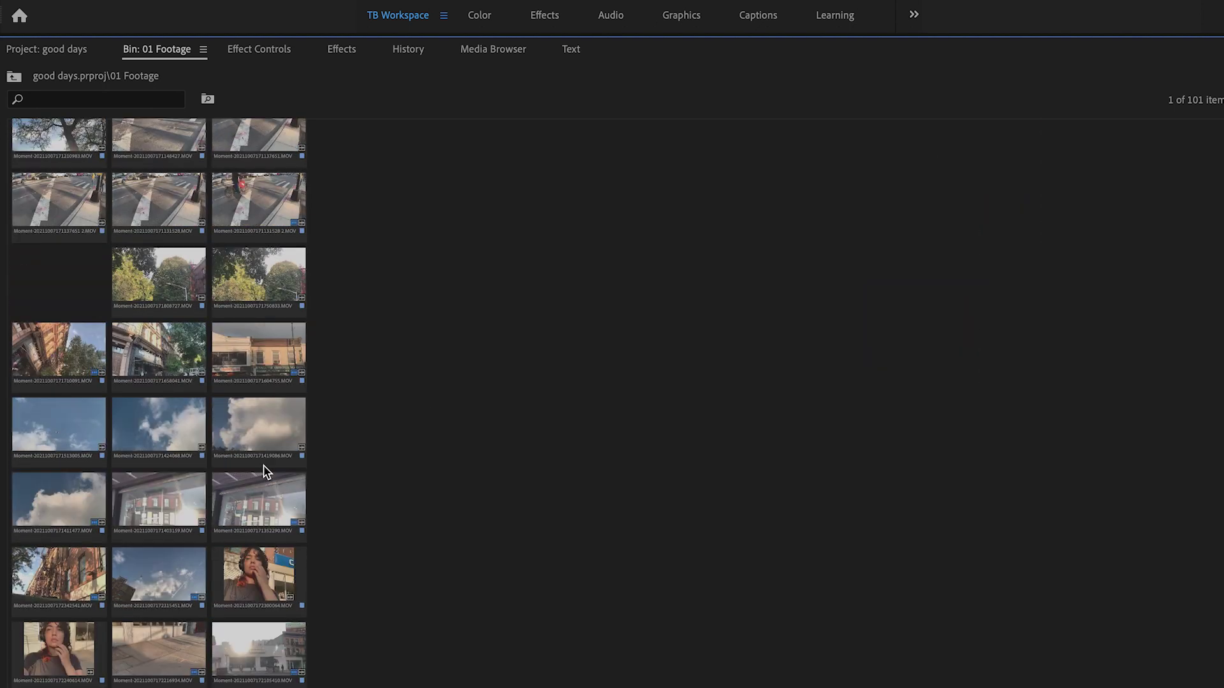
{"action": "scroll", "coordinate": [252, 557], "scroll_direction": "down", "scroll_amount": 11}
{"action": "scroll", "coordinate": [255, 559], "scroll_direction": "up", "scroll_amount": 7}
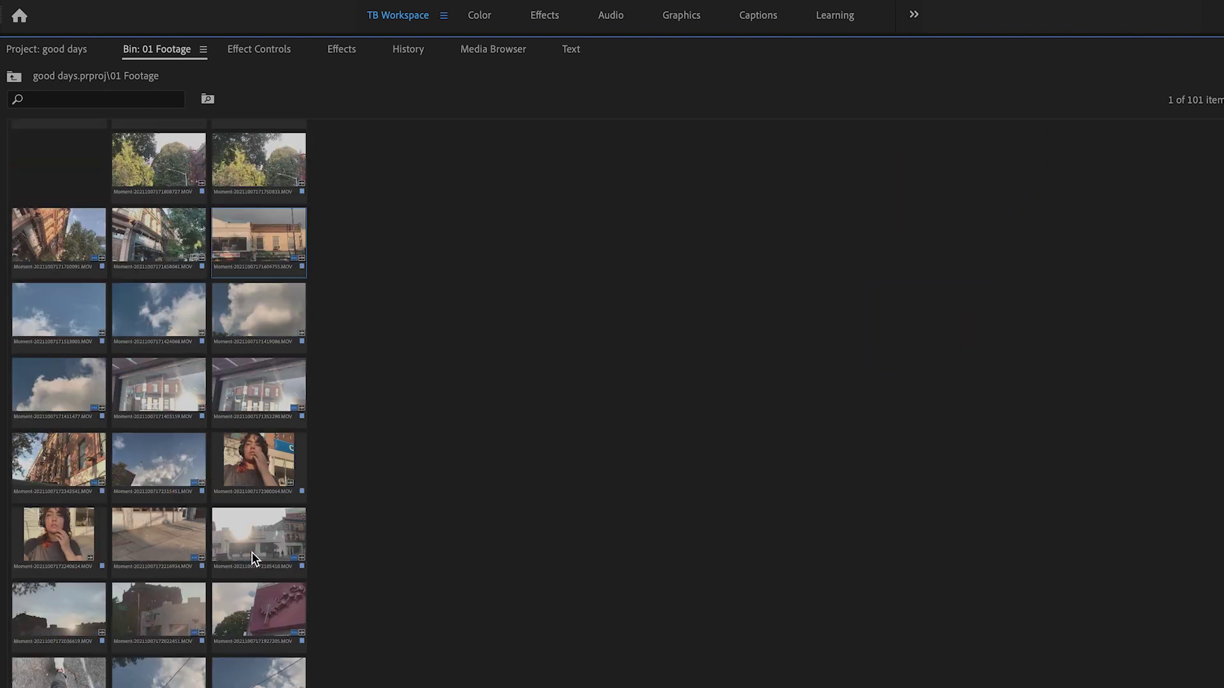
{"action": "left_click_drag", "start_coordinate": [259, 495], "coordinate": [980, 214]}
{"action": "scroll", "coordinate": [977, 213], "scroll_direction": "up", "scroll_amount": 8}
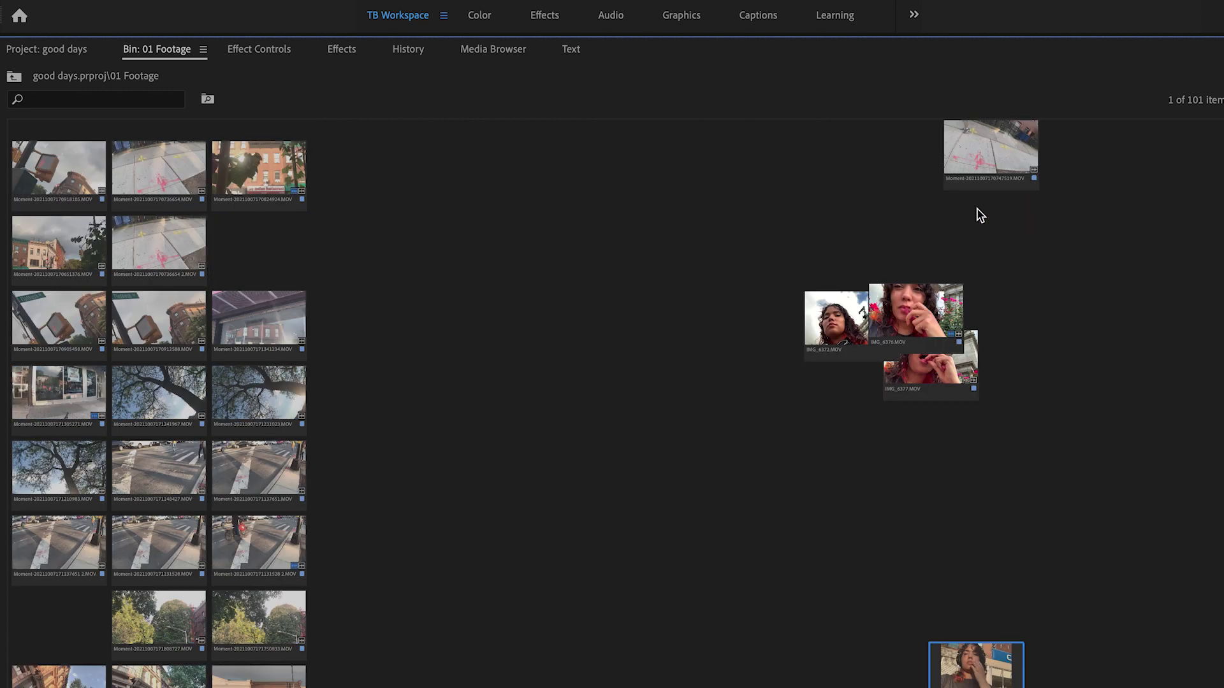
{"action": "scroll", "coordinate": [978, 213], "scroll_direction": "down", "scroll_amount": 4}
{"action": "left_click_drag", "start_coordinate": [970, 429], "coordinate": [894, 181]}
{"action": "scroll", "coordinate": [385, 399], "scroll_direction": "down", "scroll_amount": 10}
{"action": "scroll", "coordinate": [250, 395], "scroll_direction": "up", "scroll_amount": 10}
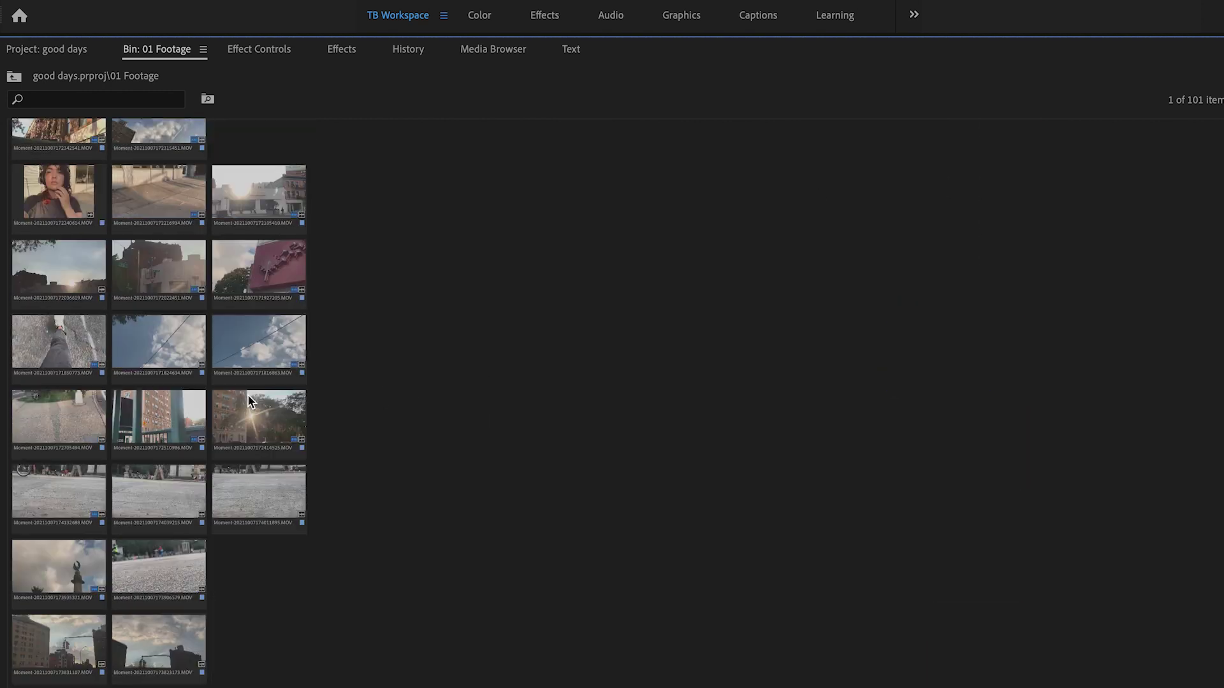
Step: Group two crosswalk clips with the separately placed chalk-marked sidewalk clip
{"action": "scroll", "coordinate": [142, 538], "scroll_direction": "up", "scroll_amount": 7}
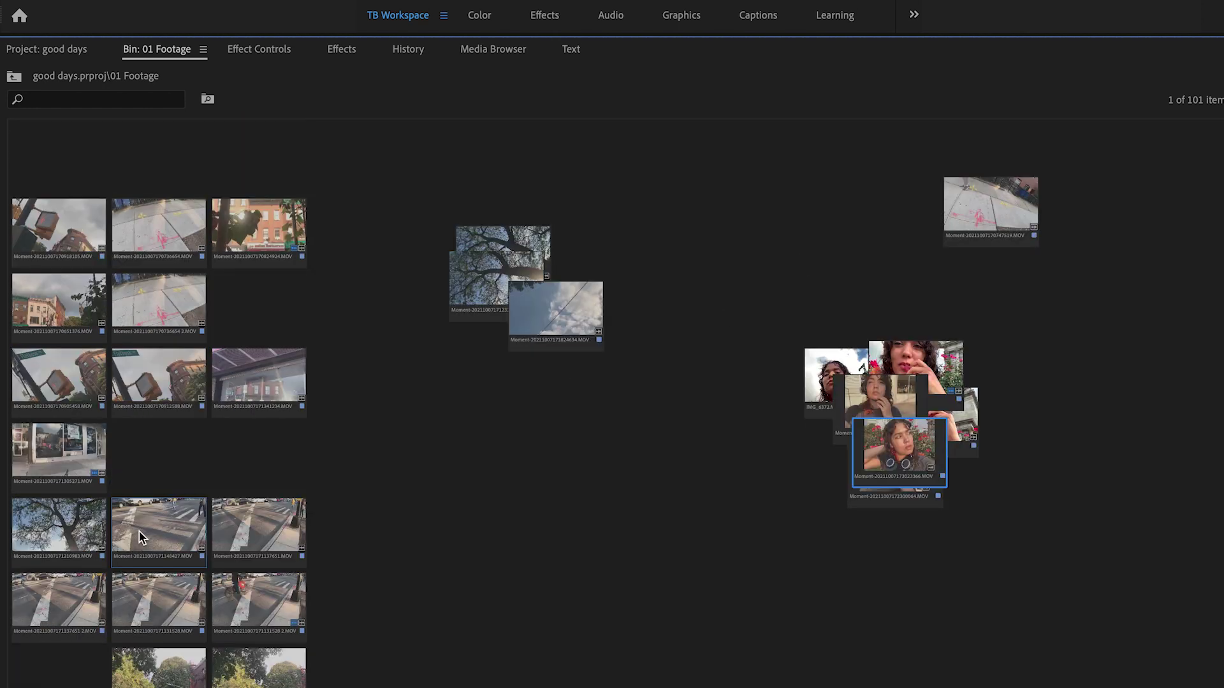
{"action": "left_click_drag", "start_coordinate": [247, 554], "coordinate": [875, 283]}
{"action": "left_click_drag", "start_coordinate": [965, 200], "coordinate": [945, 183]}
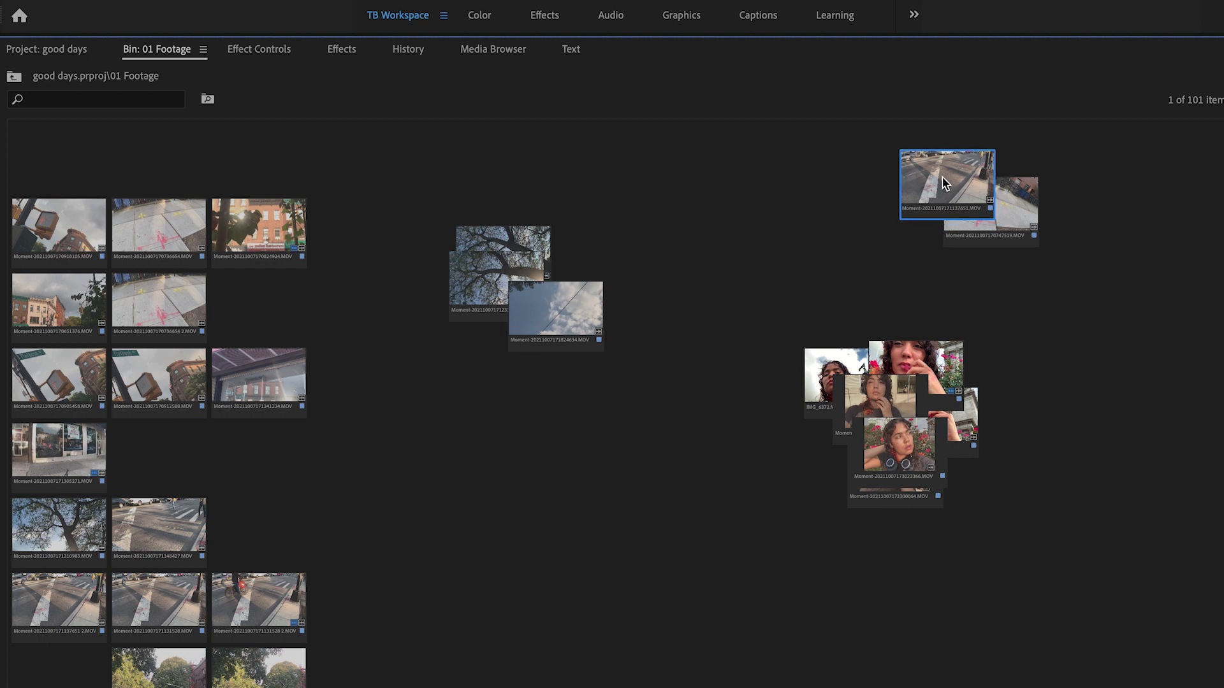
{"action": "left_click_drag", "start_coordinate": [287, 602], "coordinate": [1046, 190]}
Step: Group the two yellow-green tree clips and the red flower clip in the bin's empty area, above the portrait group
{"action": "scroll", "coordinate": [262, 475], "scroll_direction": "down", "scroll_amount": 6}
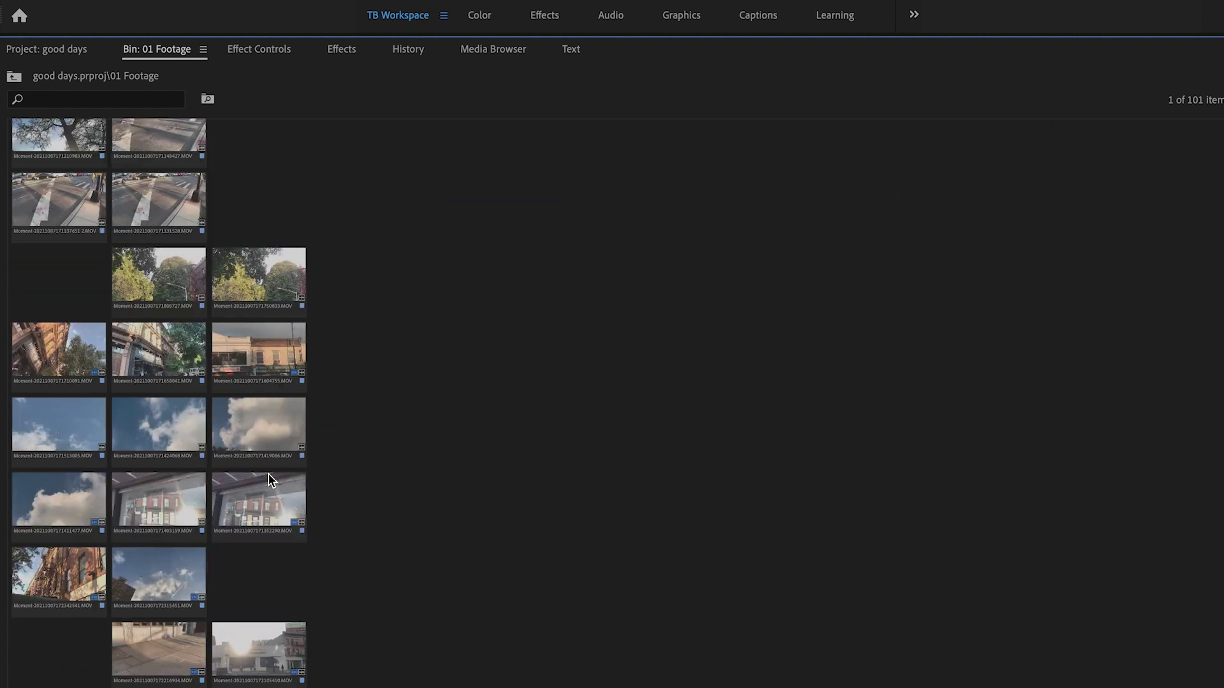
{"action": "left_click_drag", "start_coordinate": [734, 191], "coordinate": [733, 189]}
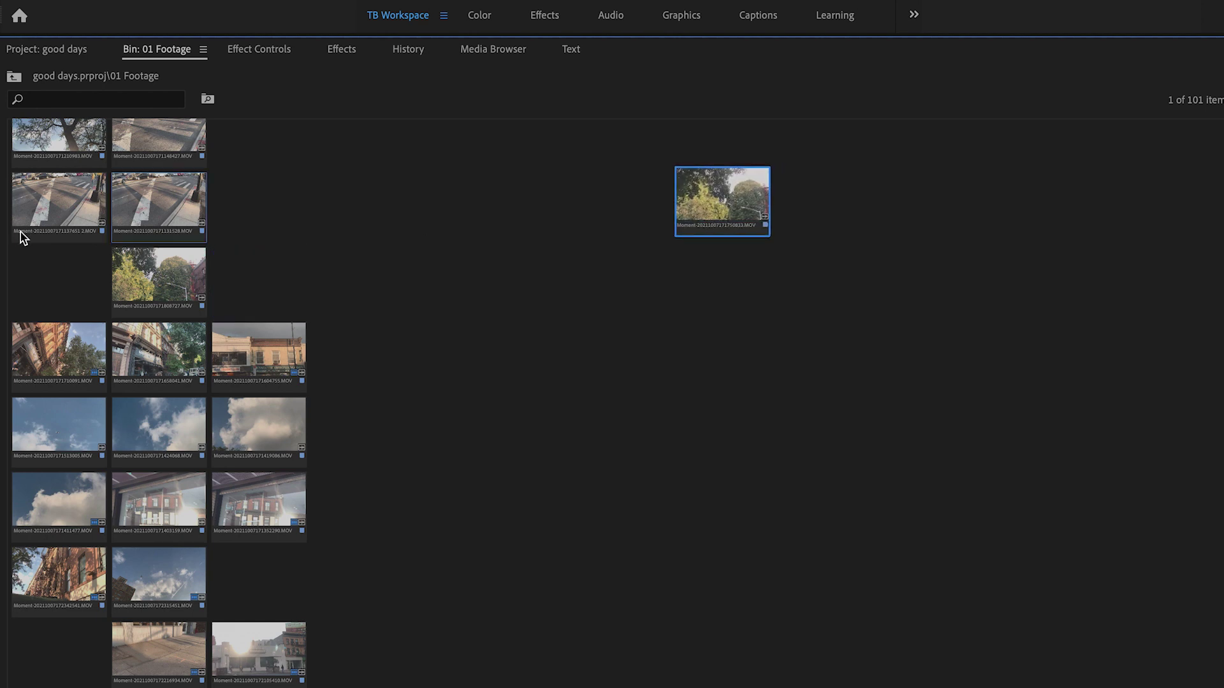
{"action": "left_click_drag", "start_coordinate": [147, 276], "coordinate": [617, 197]}
{"action": "scroll", "coordinate": [541, 312], "scroll_direction": "down", "scroll_amount": 10}
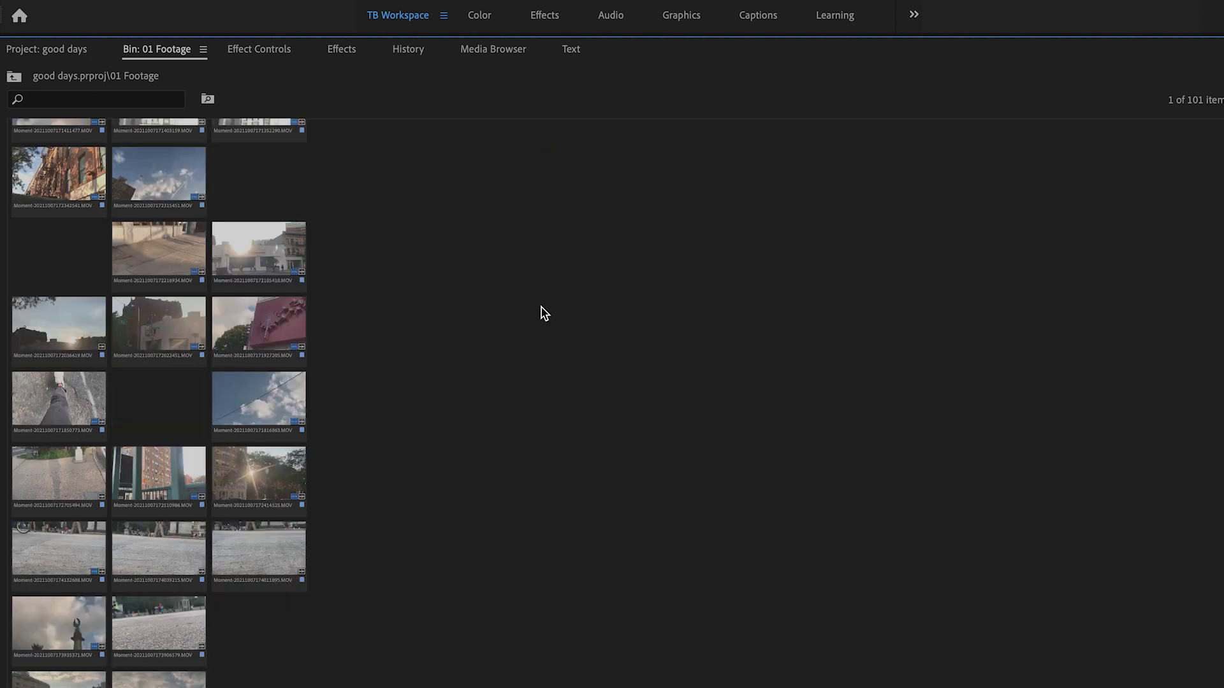
{"action": "scroll", "coordinate": [446, 383], "scroll_direction": "down", "scroll_amount": 3}
{"action": "left_click_drag", "start_coordinate": [293, 462], "coordinate": [757, 159]}
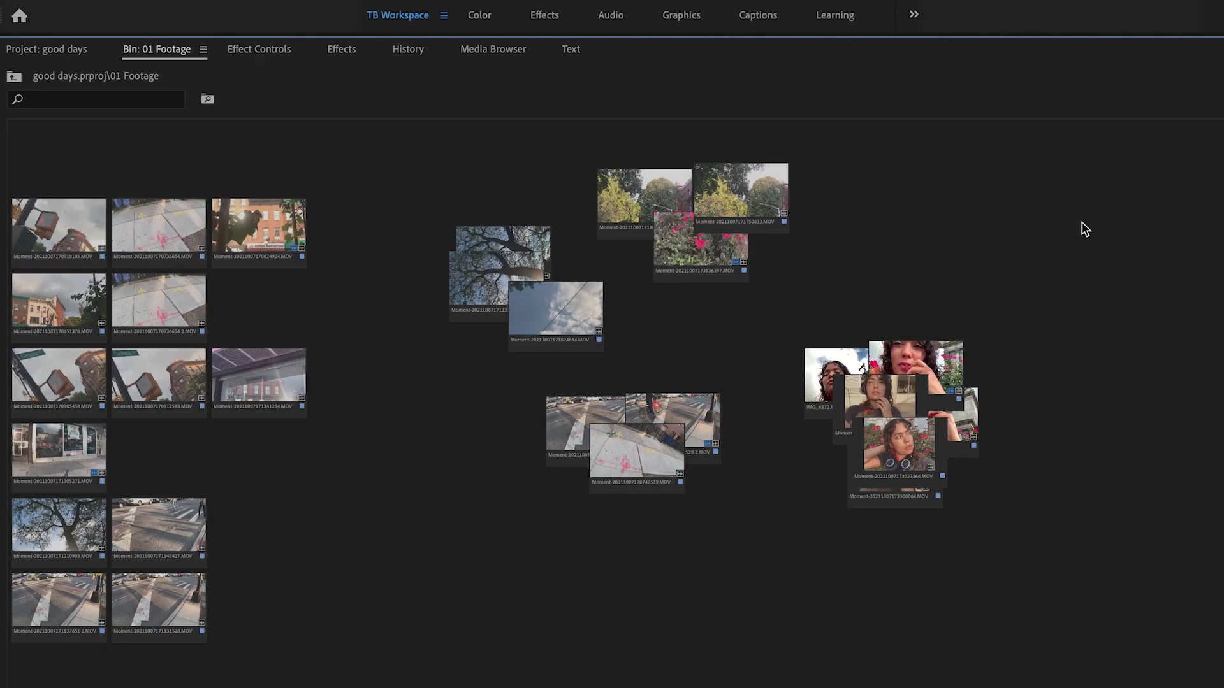
Step: Restore the bin's normal size, load Moment-20211007171808727.MOV in the Source monitor and mark a range ending at 00:00:01:30
{"action": "key", "text": "grave"}
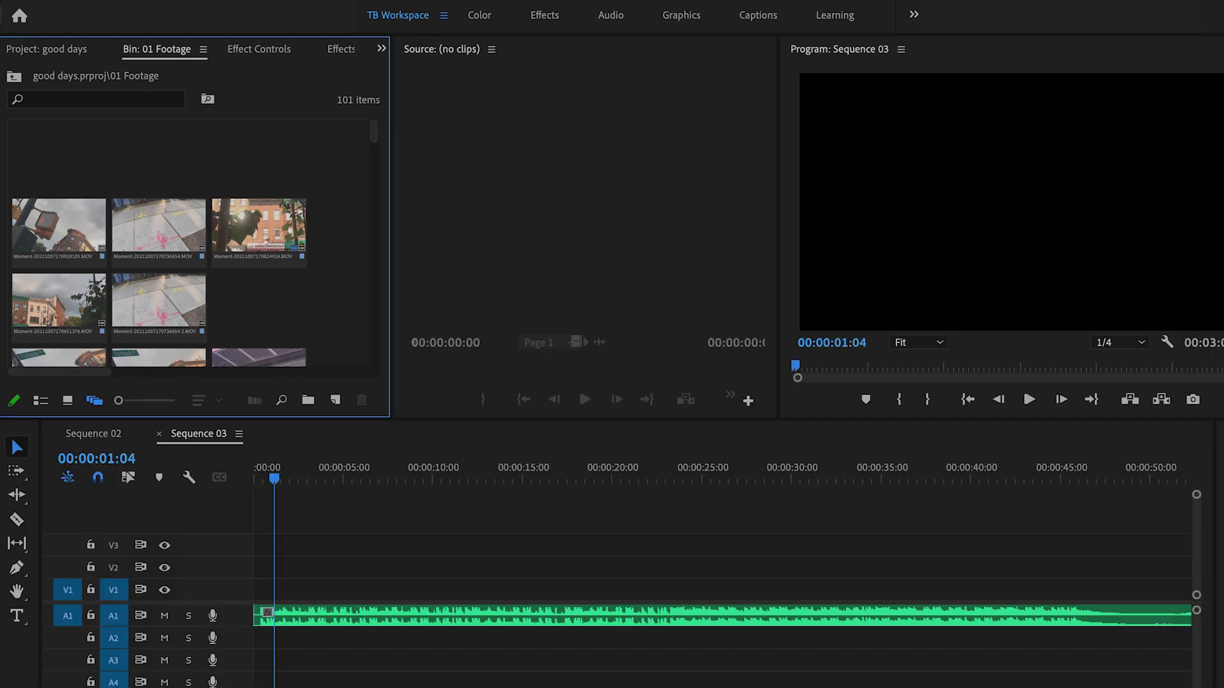
{"action": "scroll", "coordinate": [316, 287], "scroll_direction": "right", "scroll_amount": 5}
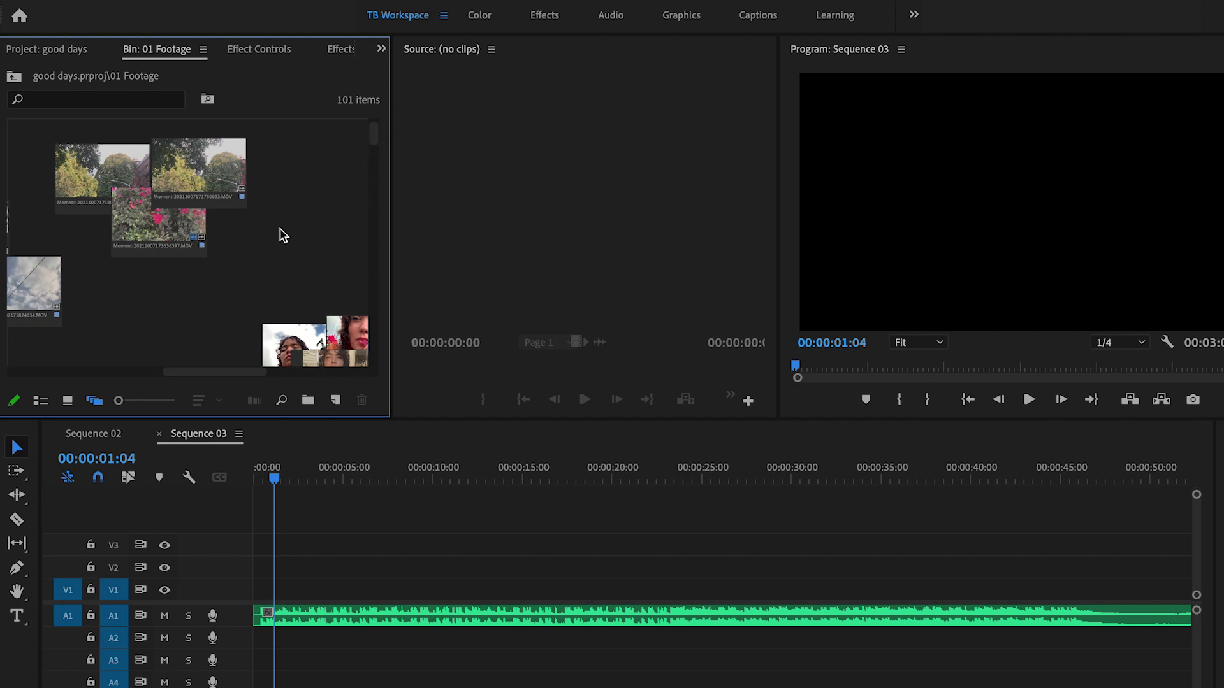
{"action": "double_click", "coordinate": [102, 172]}
{"action": "left_click_drag", "start_coordinate": [448, 374], "coordinate": [540, 370]}
{"action": "key", "text": "o"}
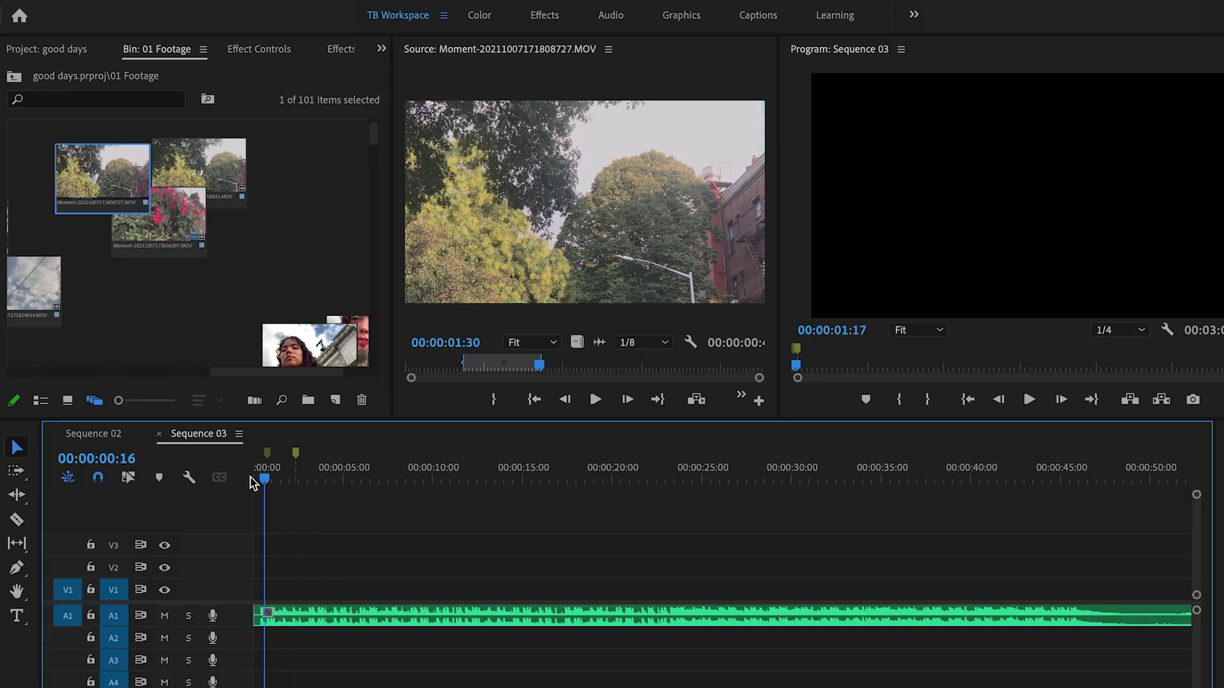
Step: Add unnumbered markers along the music in Sequence 03, up to about 16 seconds
{"action": "left_click_drag", "start_coordinate": [267, 478], "coordinate": [288, 478]}
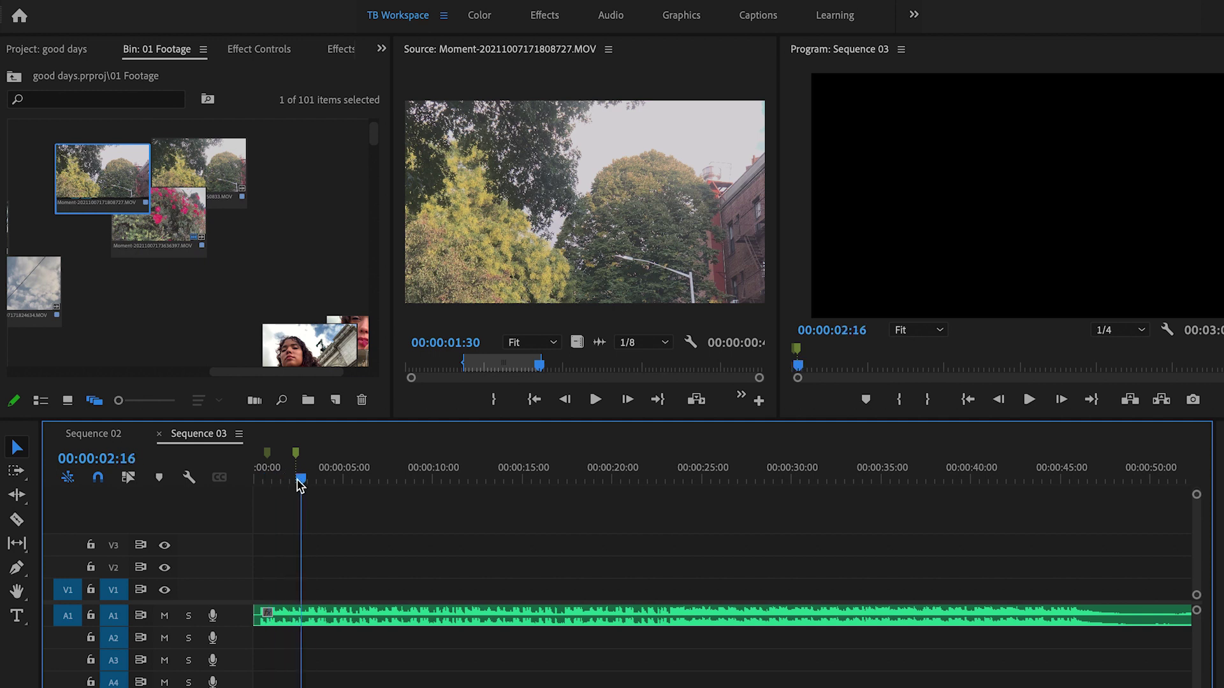
{"action": "key", "text": "m"}
{"action": "key", "text": "m"}
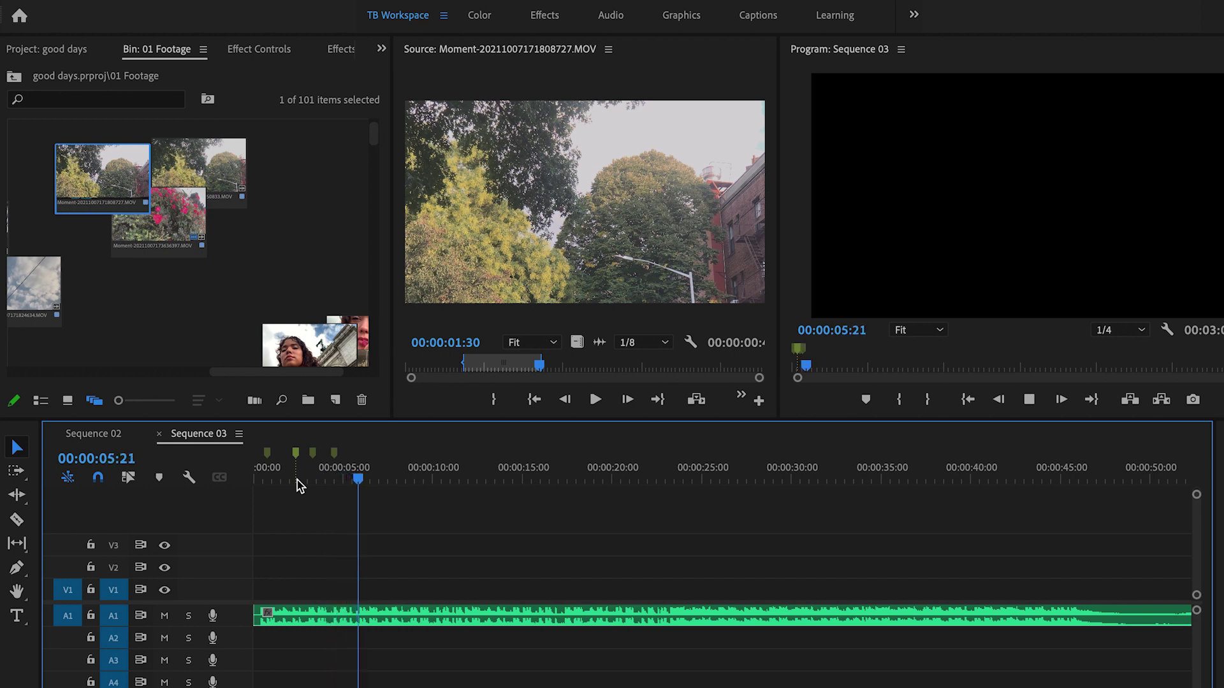
{"action": "key", "text": "m"}
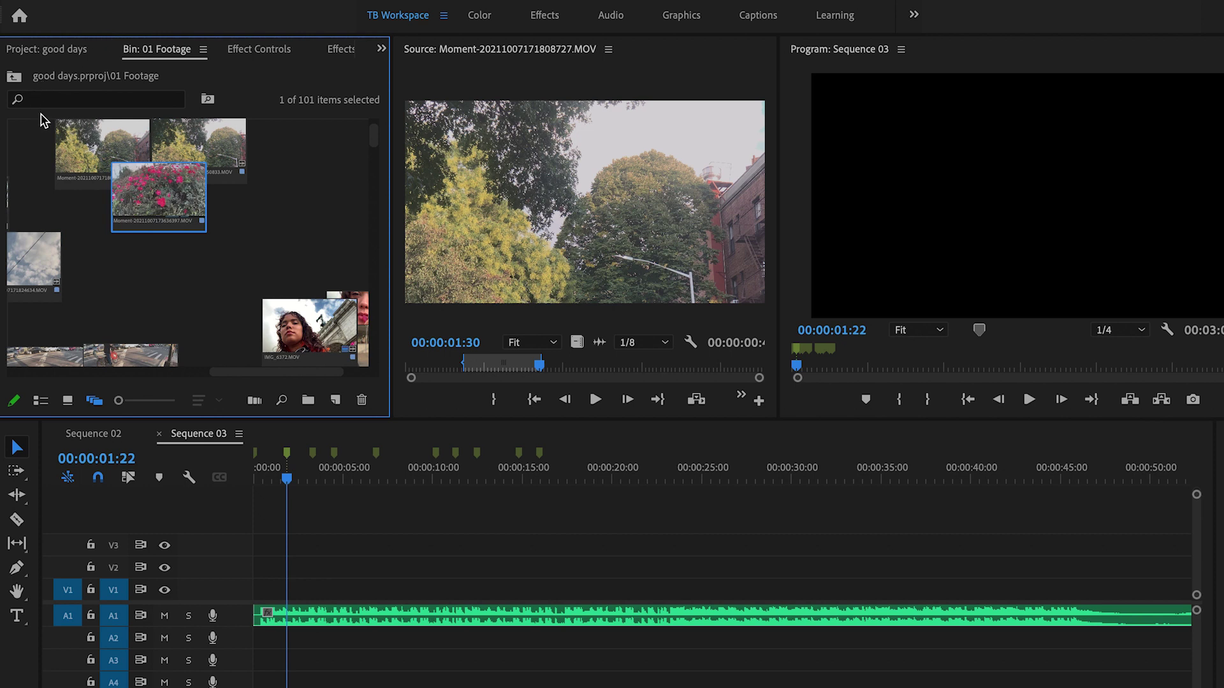
Step: With the footage bin maximized, select one portrait, one crosswalk, one tree-branch, one yellow tree and the red flower clip, then restore its size
{"action": "left_click", "coordinate": [230, 257]}
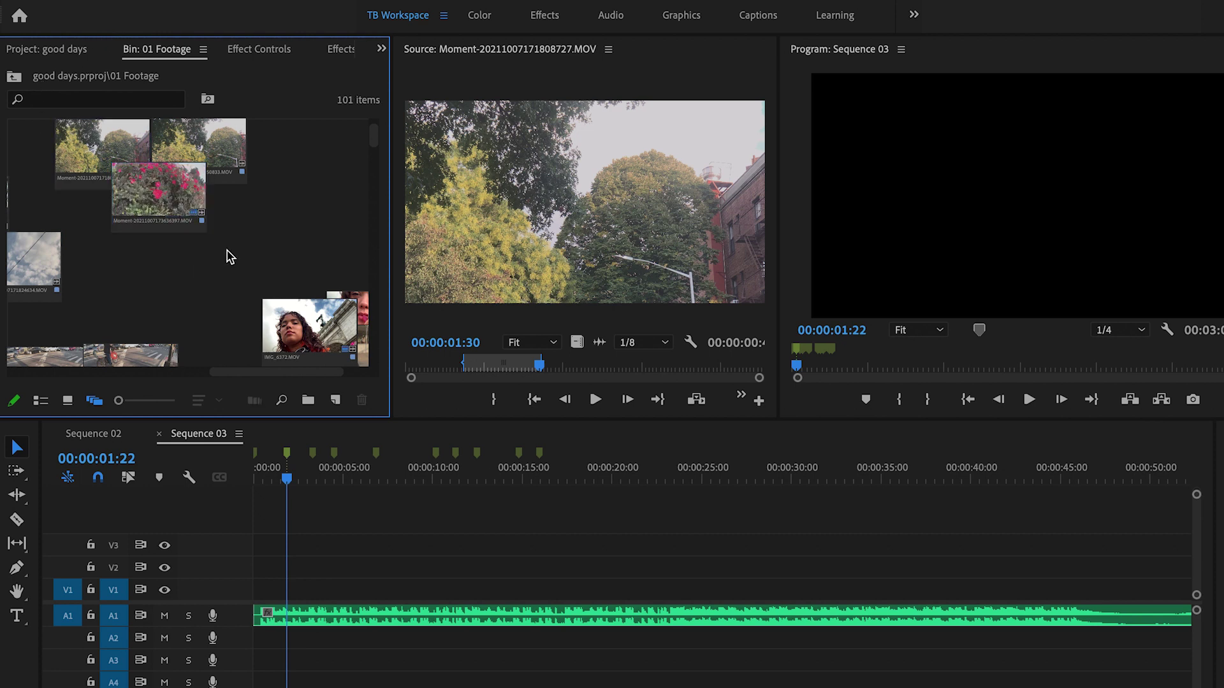
{"action": "key", "text": "grave"}
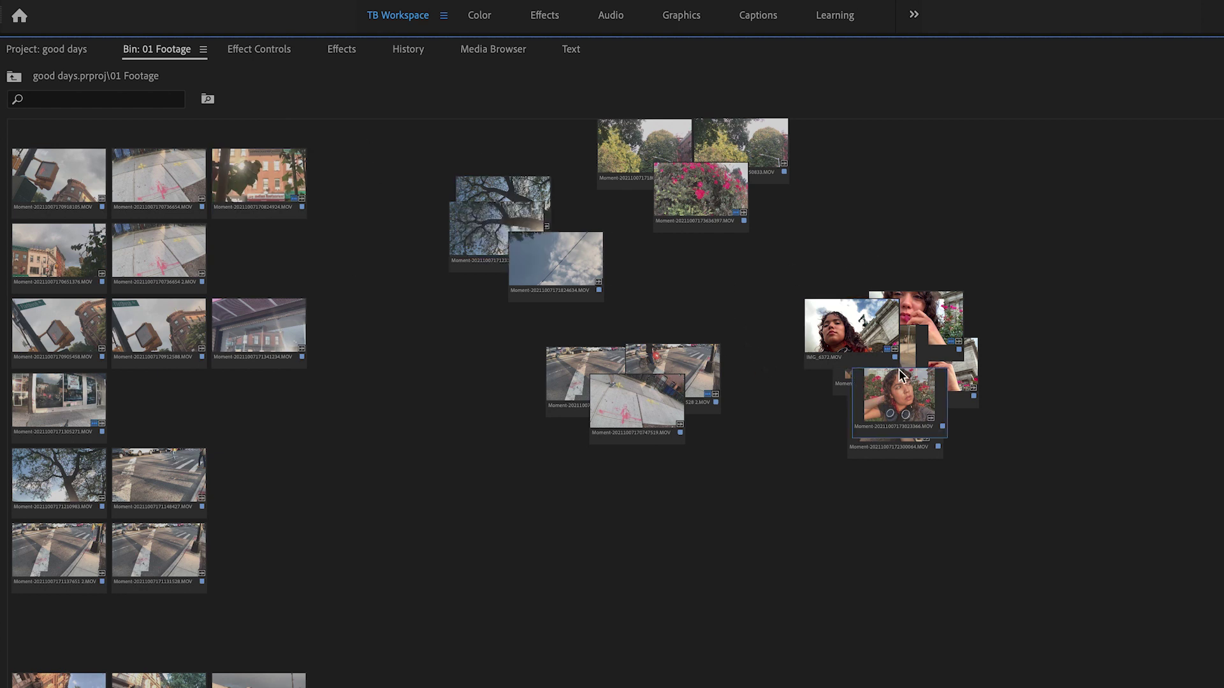
{"action": "left_click", "coordinate": [834, 325]}
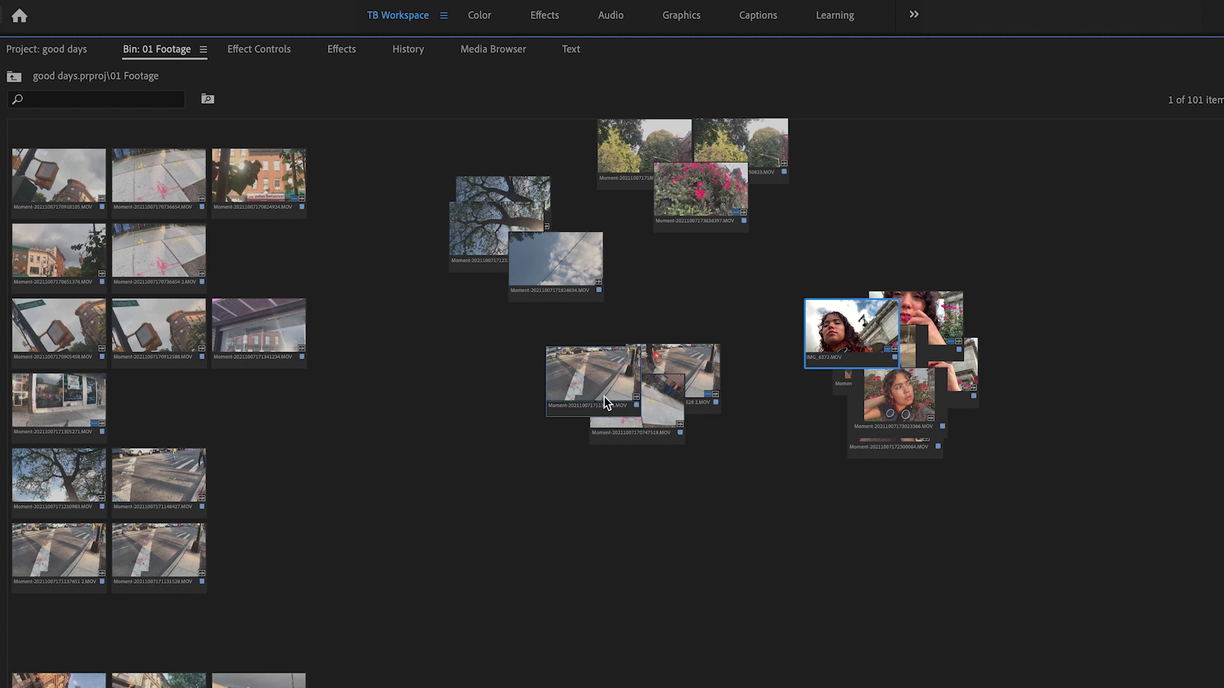
{"action": "left_click", "coordinate": [599, 387], "text": "ctrl"}
{"action": "left_click", "coordinate": [536, 194], "text": "ctrl"}
{"action": "left_click", "coordinate": [663, 145], "text": "ctrl"}
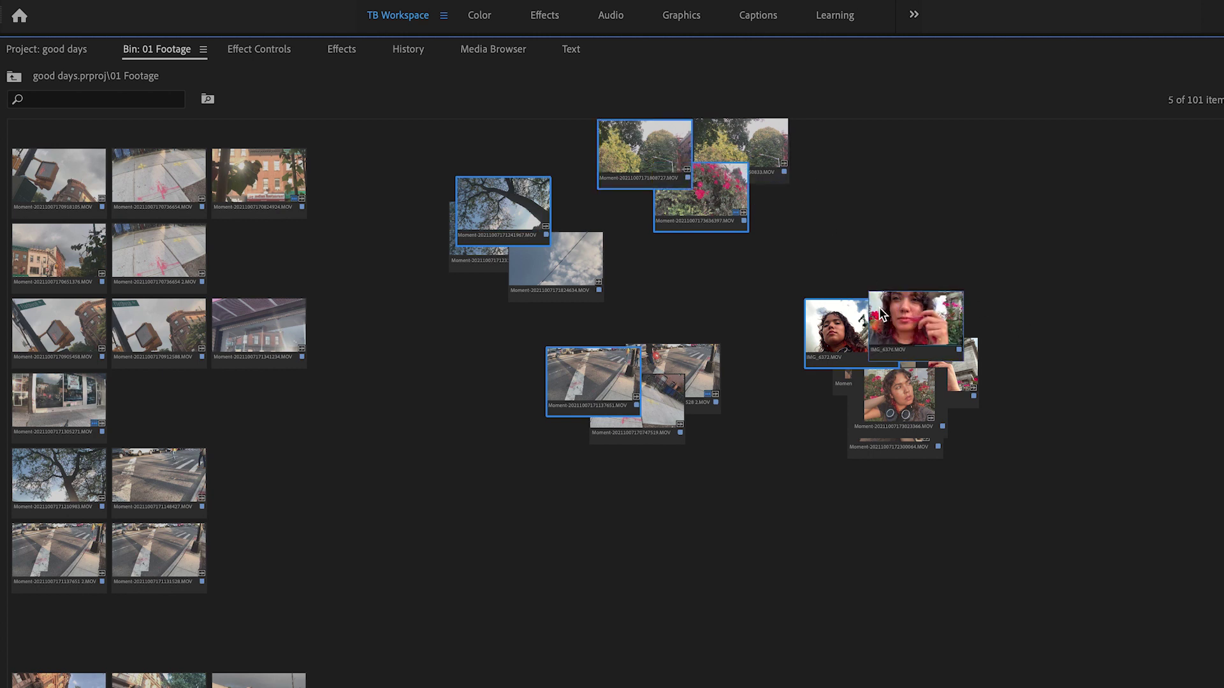
{"action": "key", "text": "grave"}
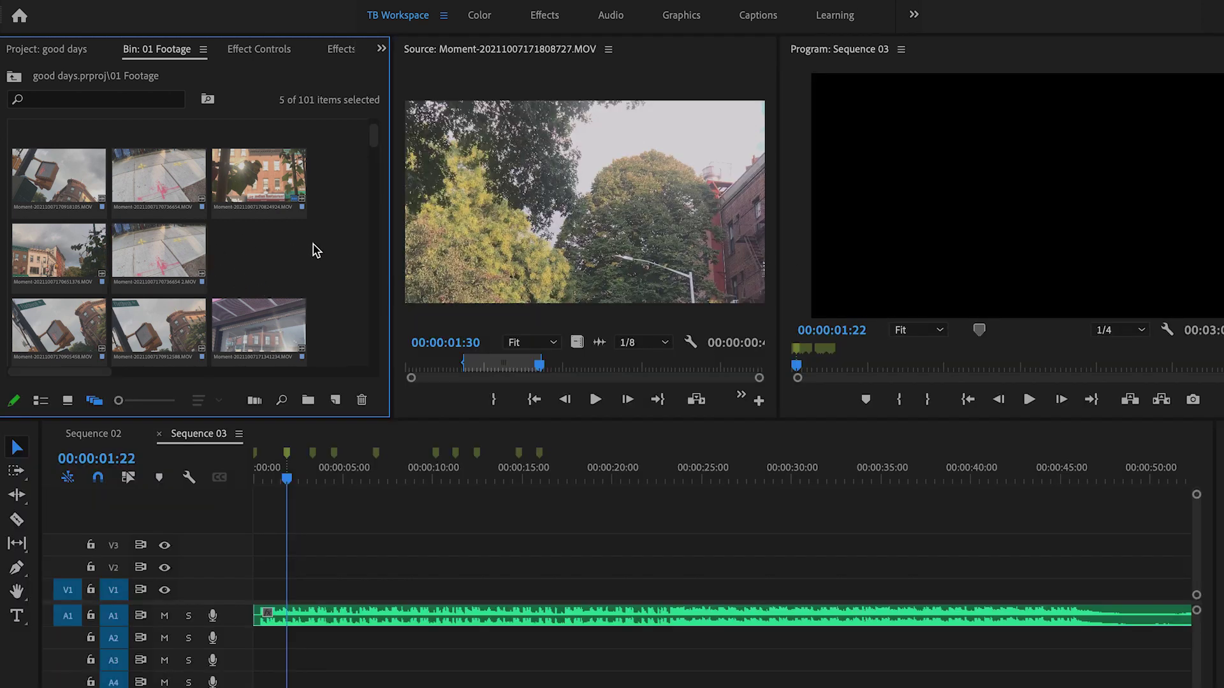
Step: Automate the selected clips to Sequence 03 in selection order at unnumbered markers, using Overwrite Edit and ignoring audio
{"action": "scroll", "coordinate": [305, 252], "scroll_direction": "right", "scroll_amount": 5}
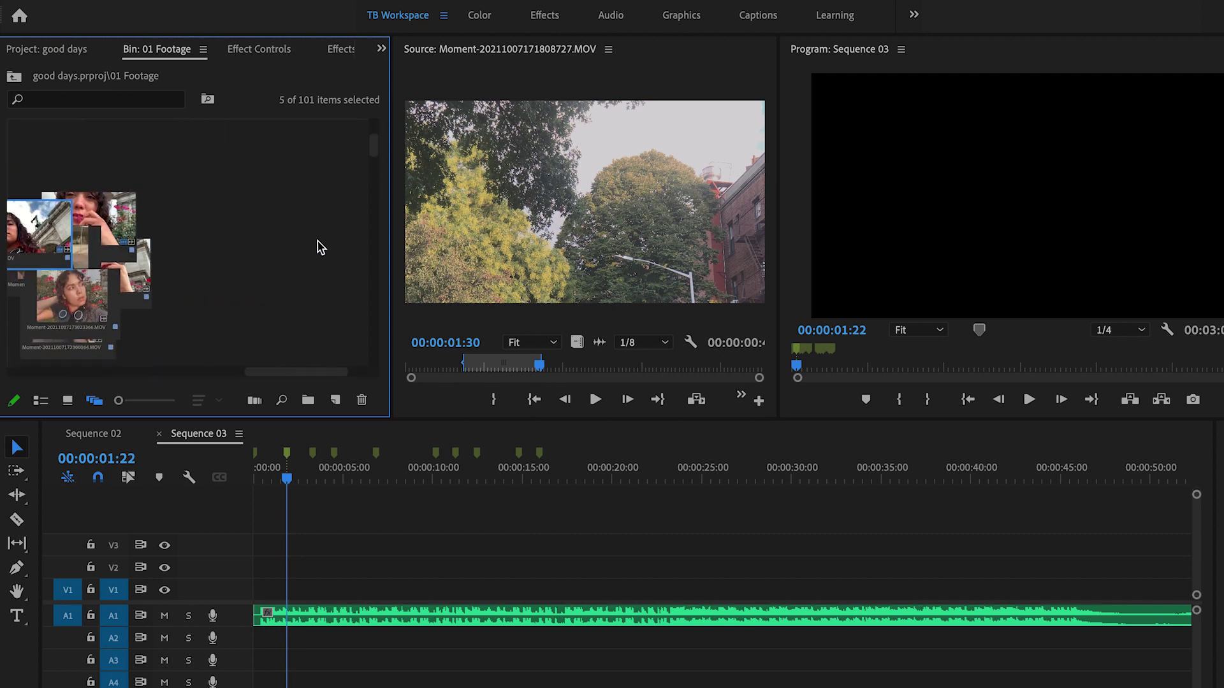
{"action": "scroll", "coordinate": [320, 248], "scroll_direction": "left", "scroll_amount": 5}
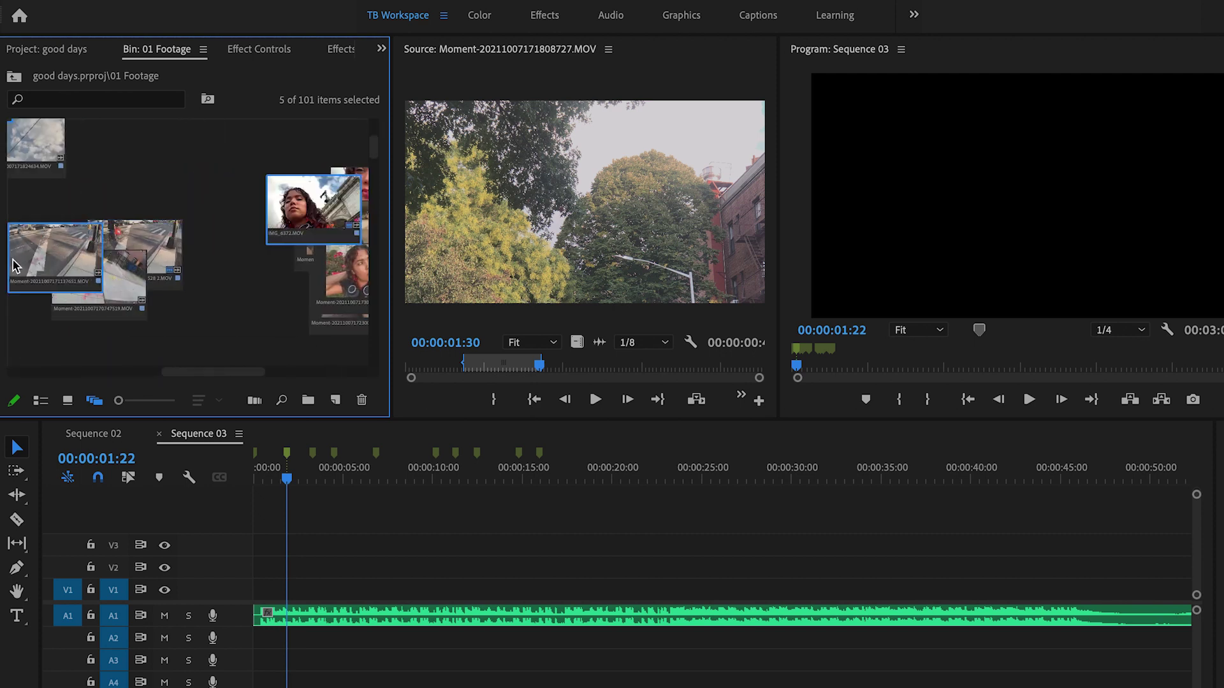
{"action": "scroll", "coordinate": [29, 262], "scroll_direction": "left", "scroll_amount": 2}
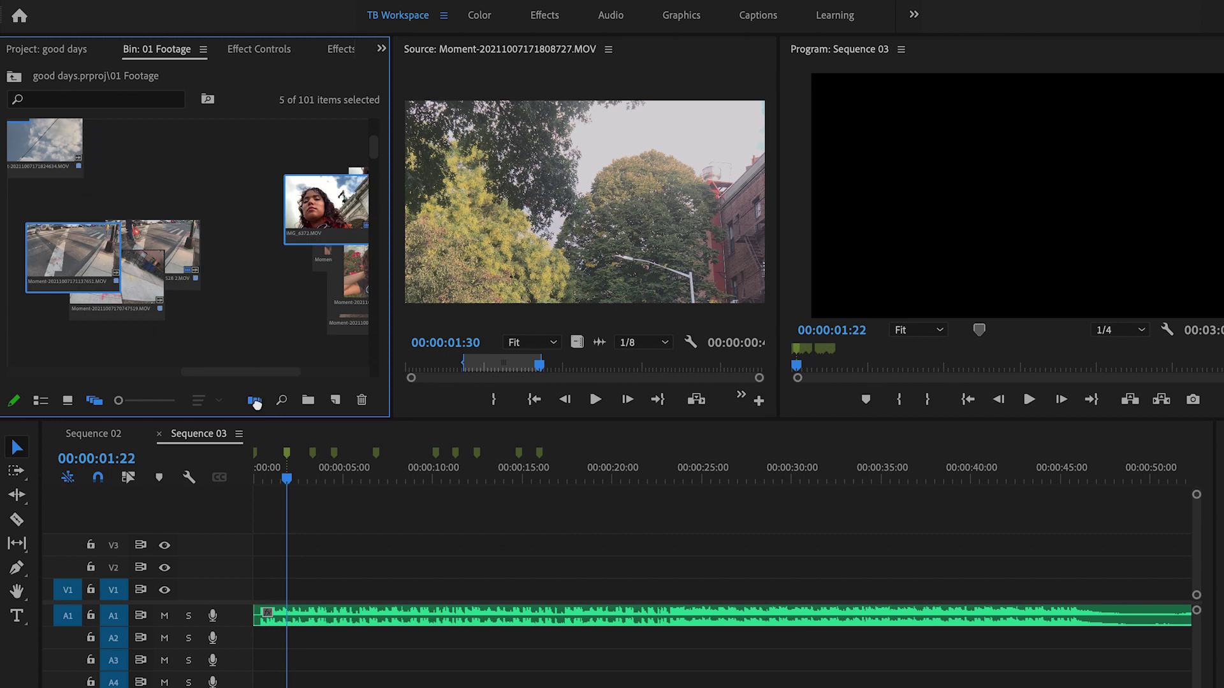
{"action": "left_click", "coordinate": [254, 400]}
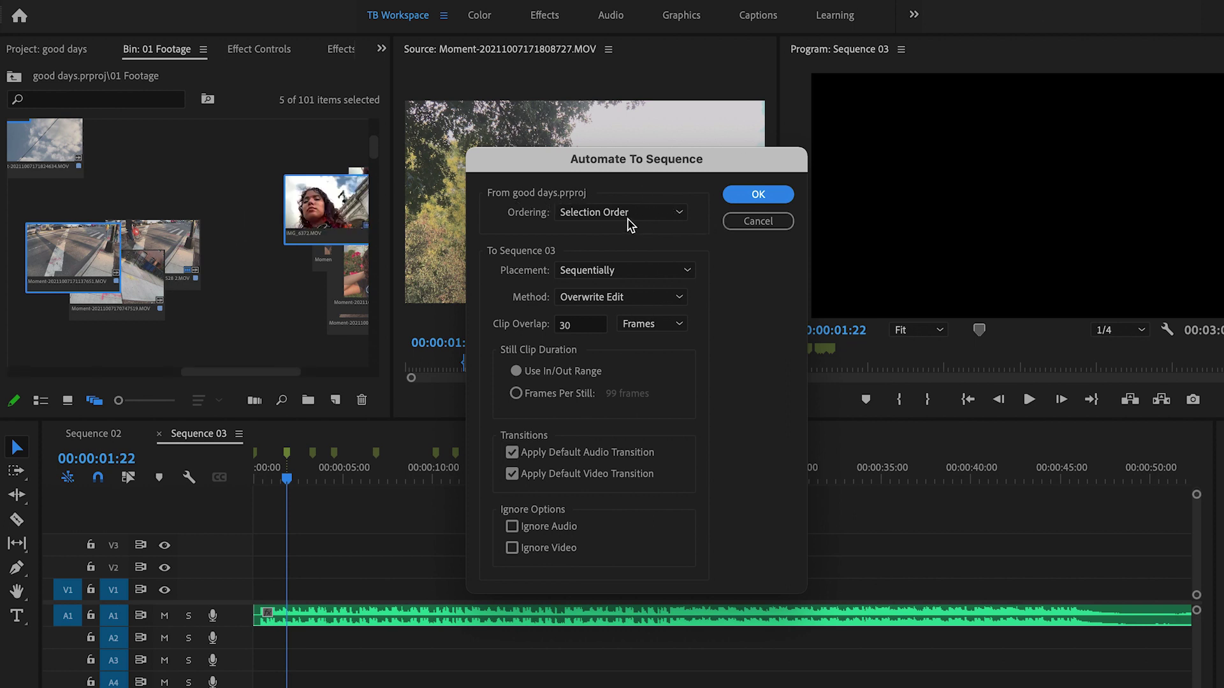
{"action": "left_click", "coordinate": [624, 274]}
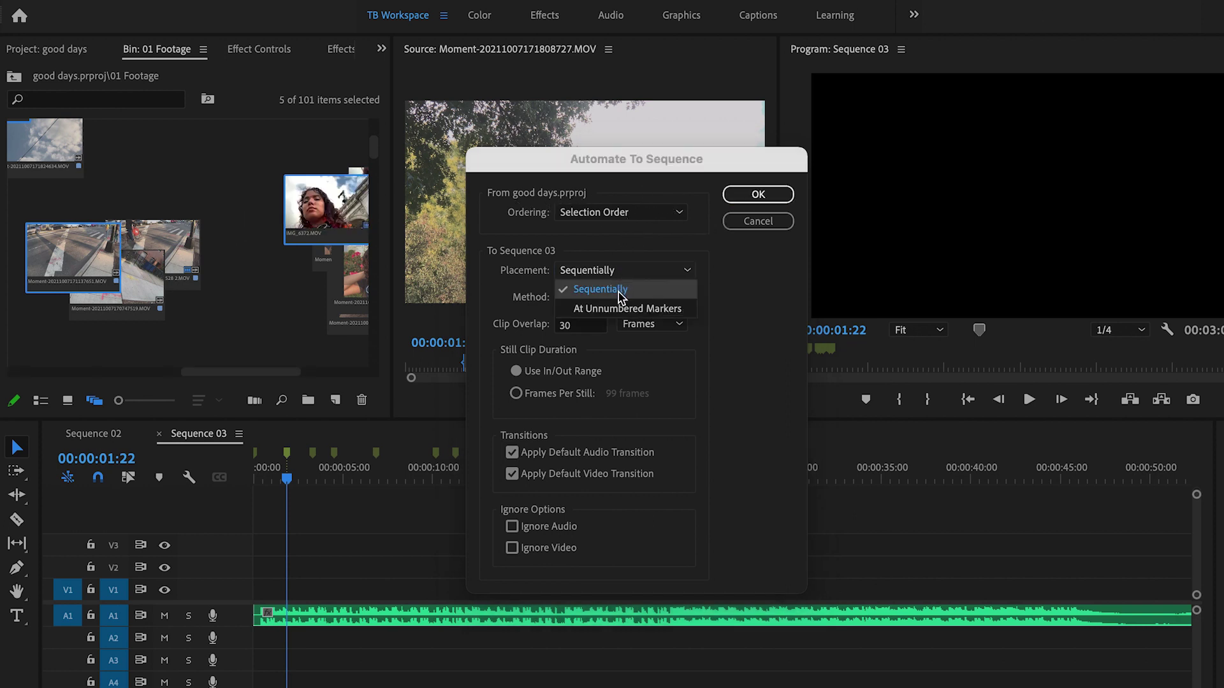
{"action": "left_click", "coordinate": [619, 309]}
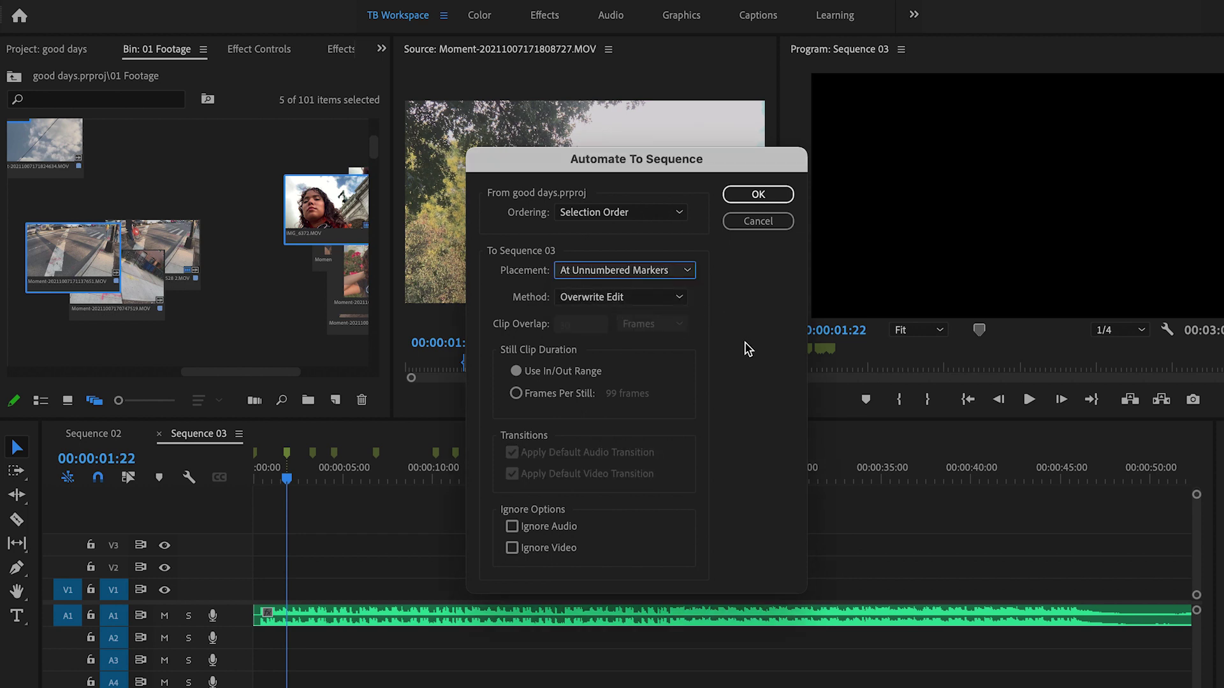
{"action": "left_click", "coordinate": [511, 527]}
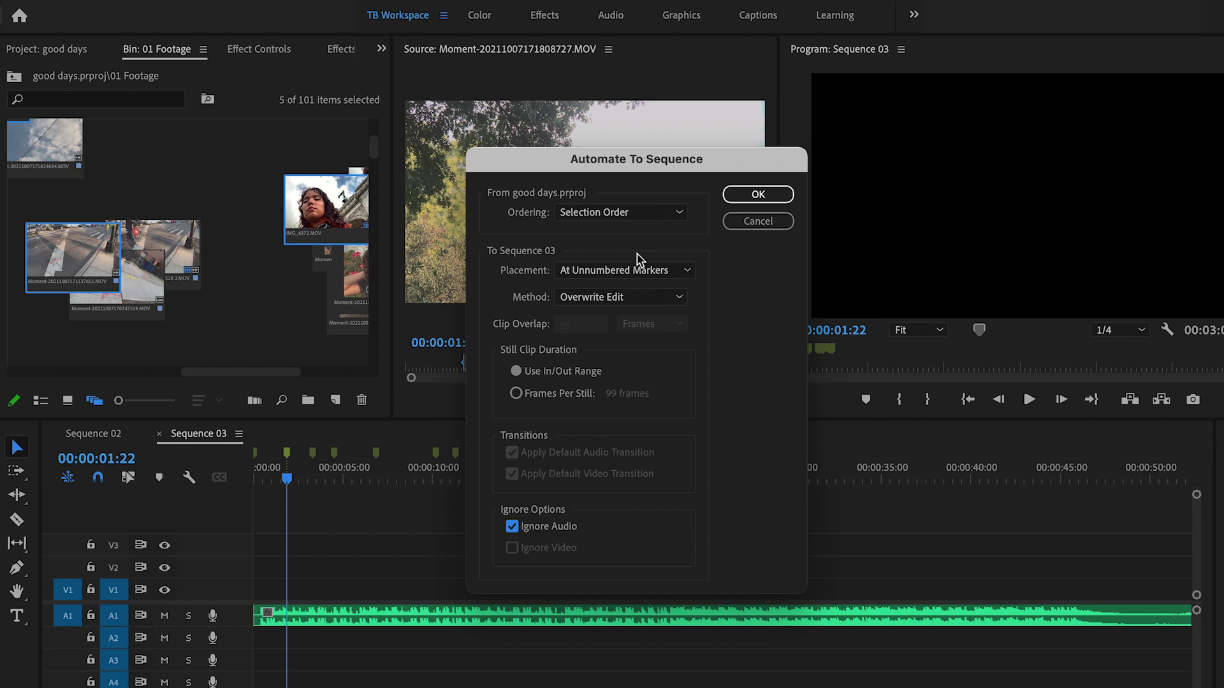
{"action": "left_click", "coordinate": [749, 196]}
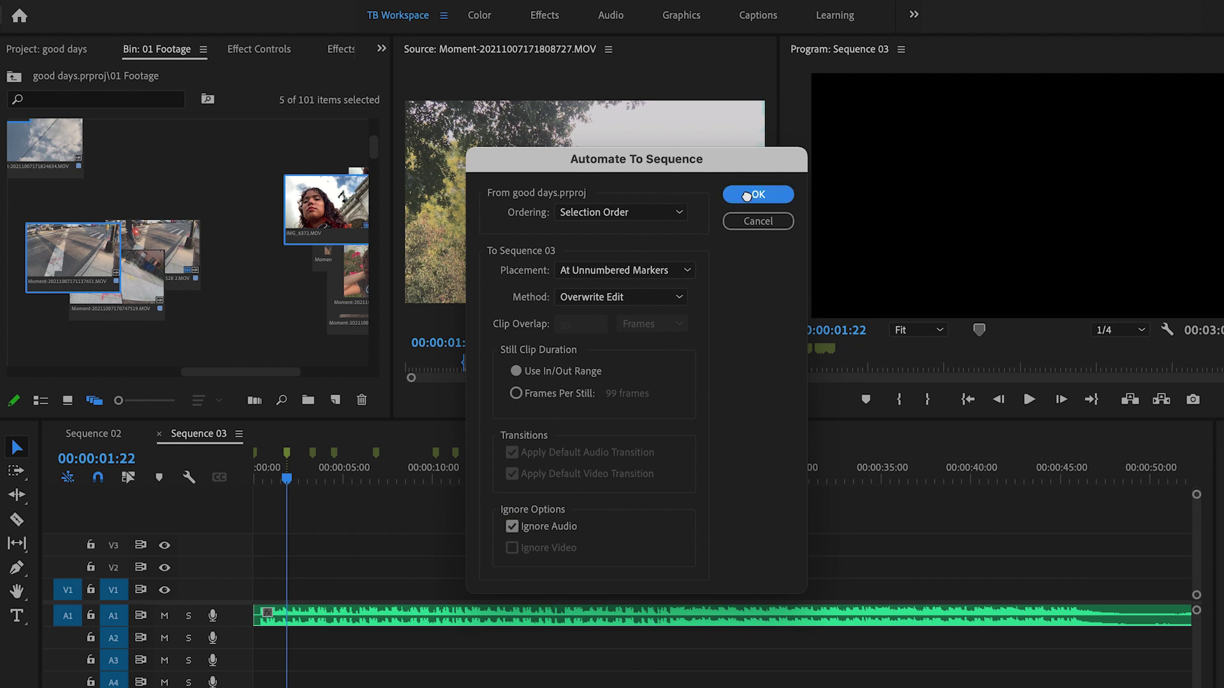
Step: Mute the system sound and play Sequence 03 from 00:00:01:19 to review the placed clips
{"action": "key", "text": "XF86AudioMute"}
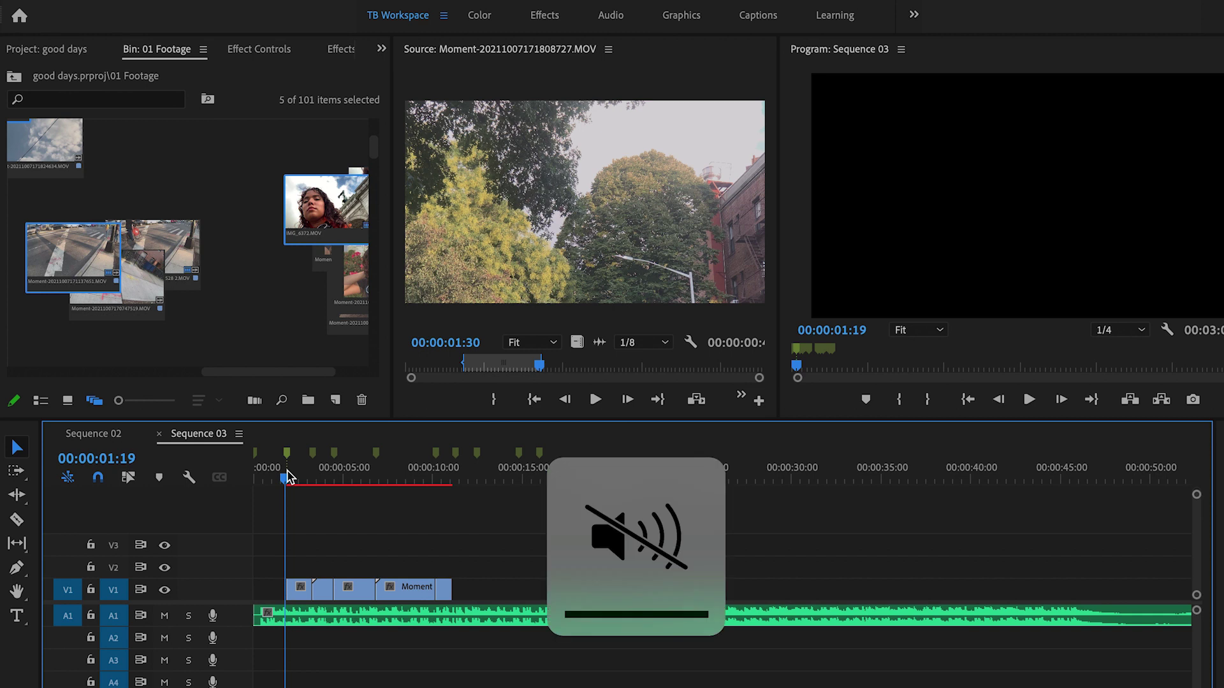
{"action": "key", "text": "space"}
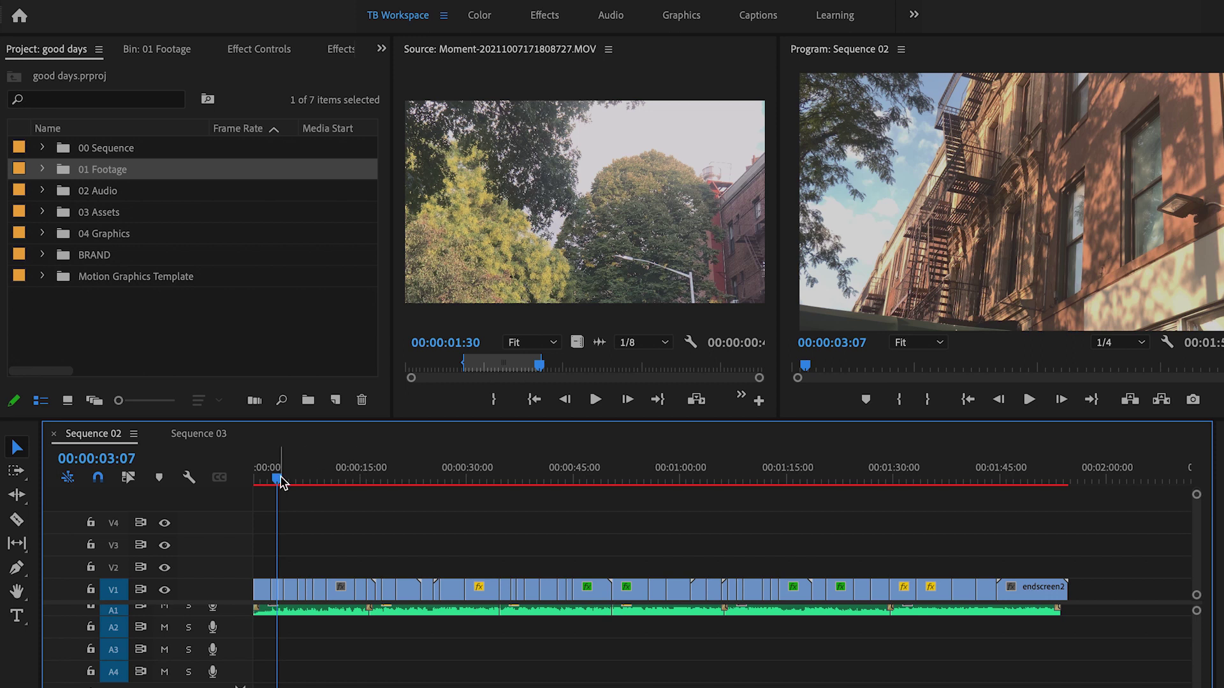
Step: Scrub through Sequence 02 to review the edit and return the playhead to 00:00:00:00
{"action": "left_click_drag", "start_coordinate": [281, 482], "coordinate": [497, 484]}
{"action": "left_click", "coordinate": [310, 478]}
{"action": "left_click_drag", "start_coordinate": [296, 476], "coordinate": [254, 478]}
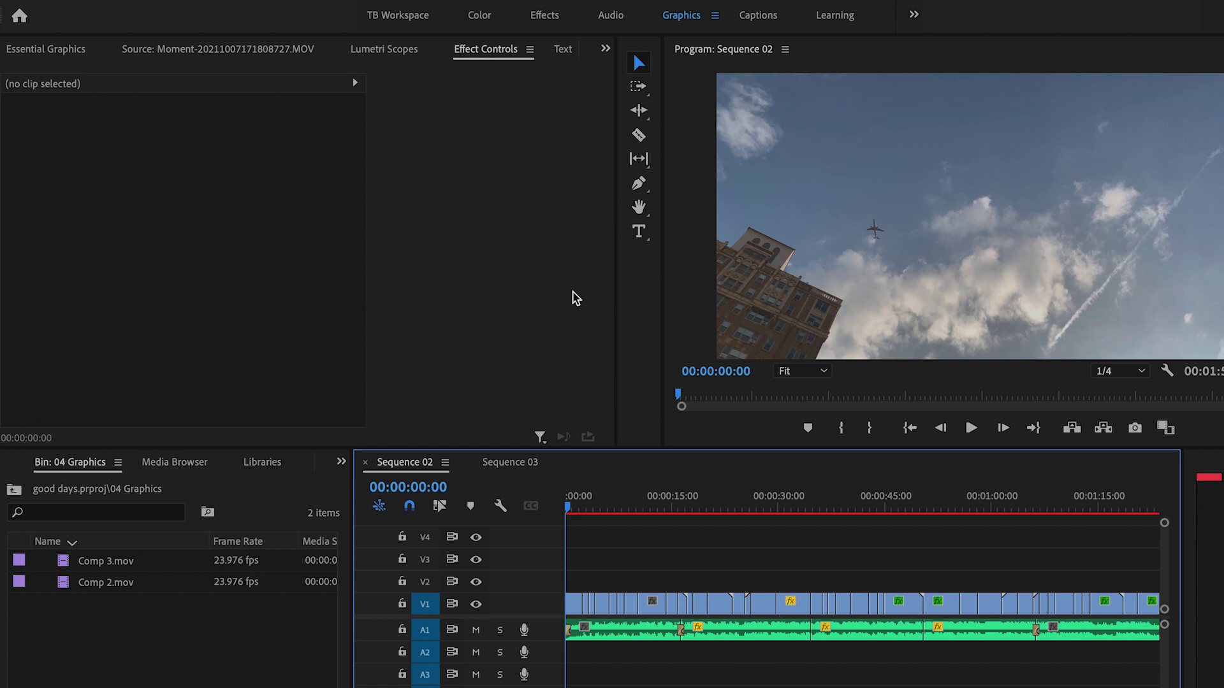
Step: Add a two-line title reading "When the sun" / "starts setting" over the sky shot at the start of Sequence 02
{"action": "left_click", "coordinate": [638, 234]}
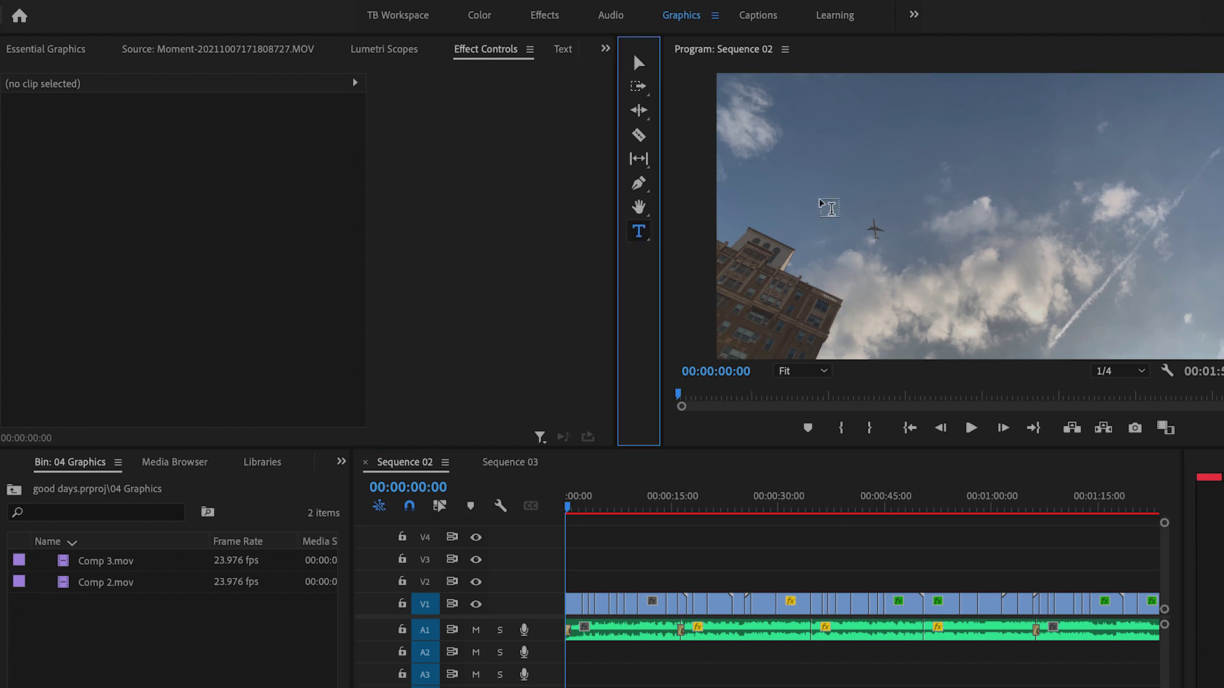
{"action": "left_click", "coordinate": [884, 163]}
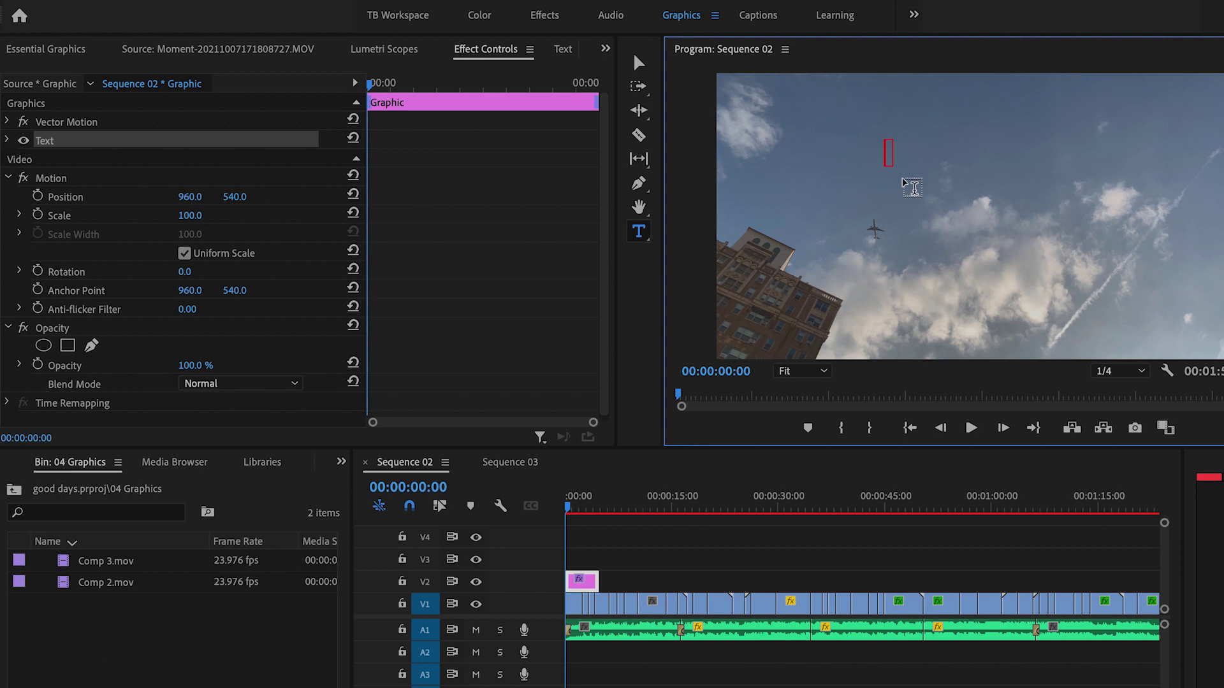
{"action": "type", "text": "When"}
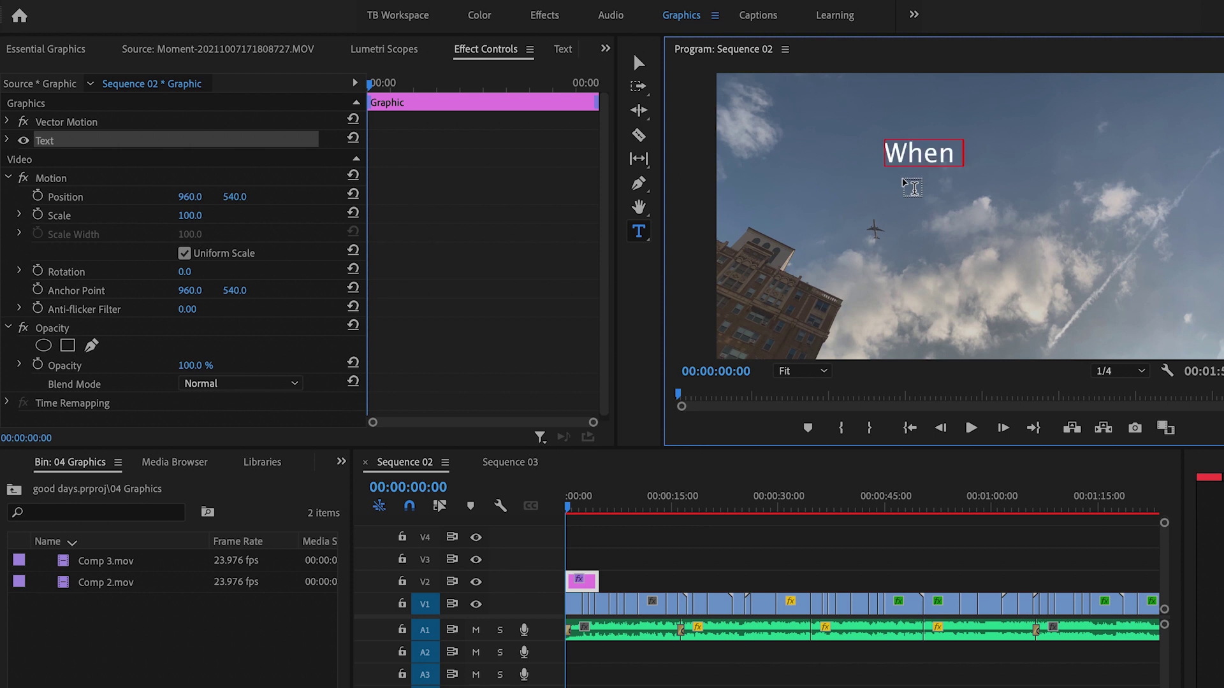
{"action": "type", "text": " the sun"}
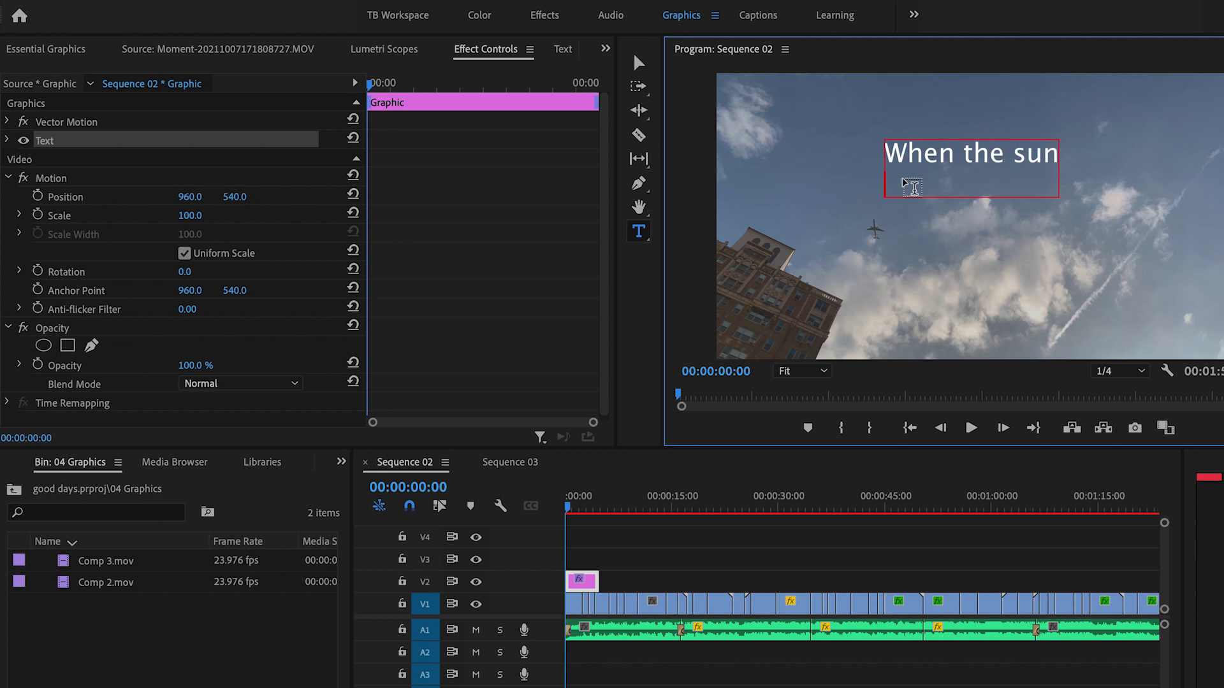
{"action": "type", "text": " starts setting"}
{"action": "key", "text": "Escape"}
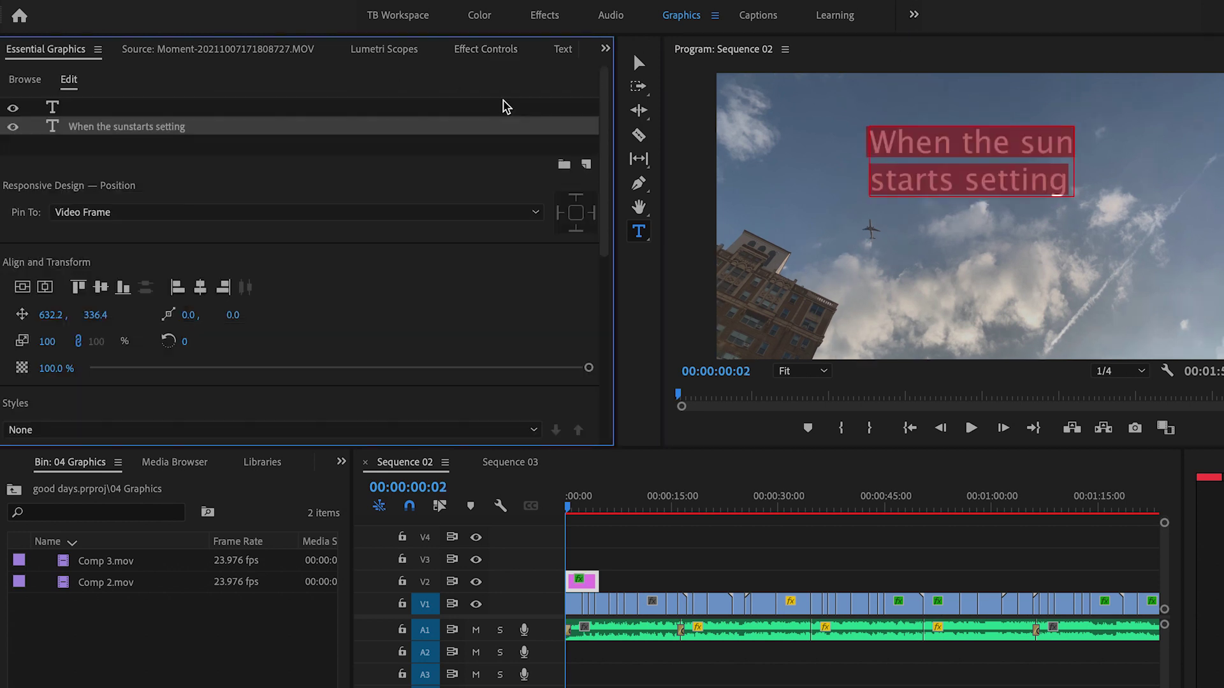
Step: Set the title's font to Brandon Grotesque and its size to 125
{"action": "left_click", "coordinate": [486, 49]}
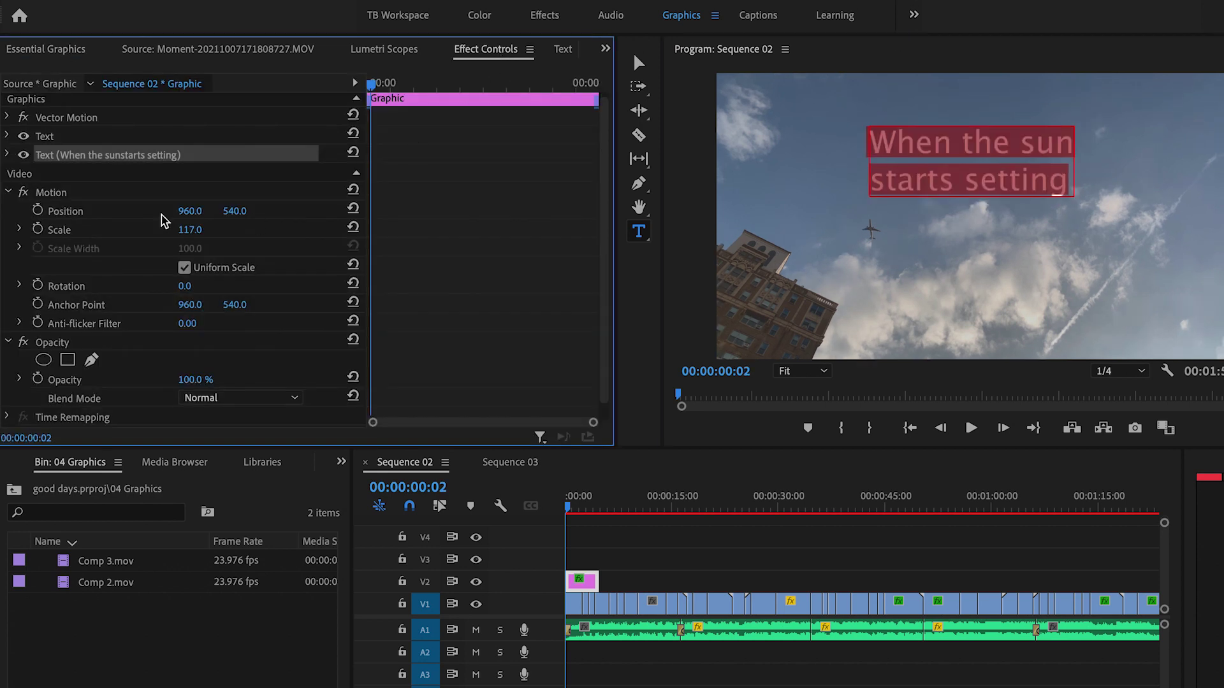
{"action": "left_click", "coordinate": [7, 155]}
{"action": "left_click", "coordinate": [132, 216]}
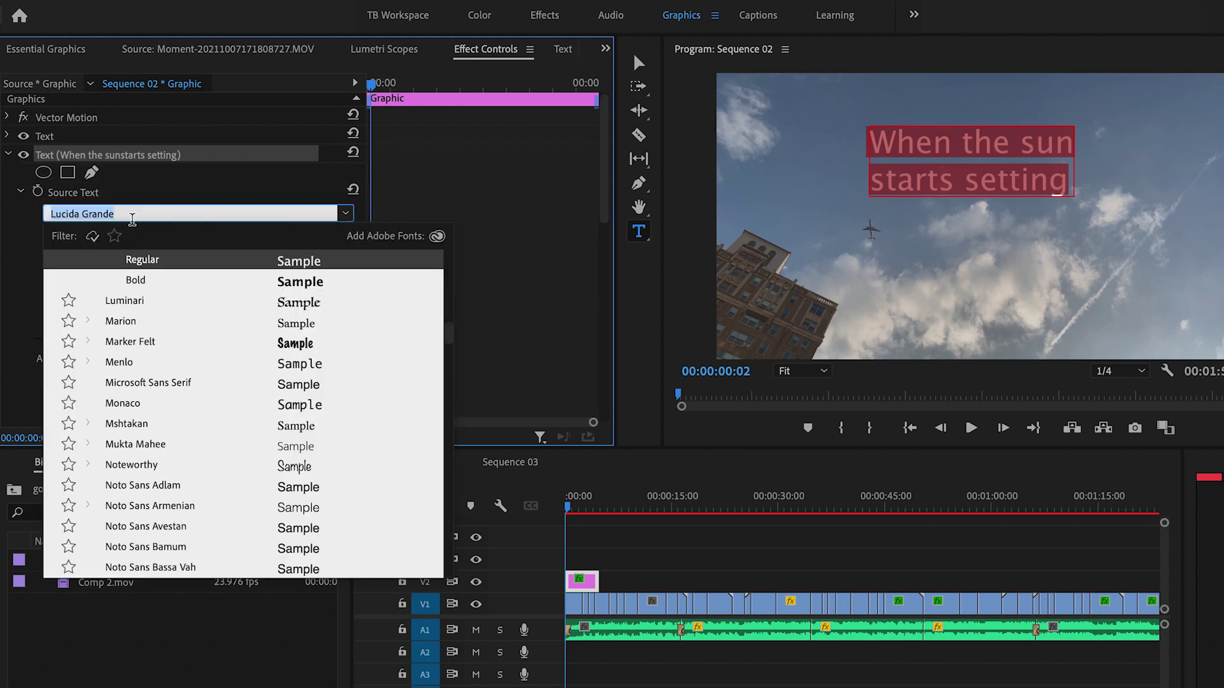
{"action": "type", "text": "bran"}
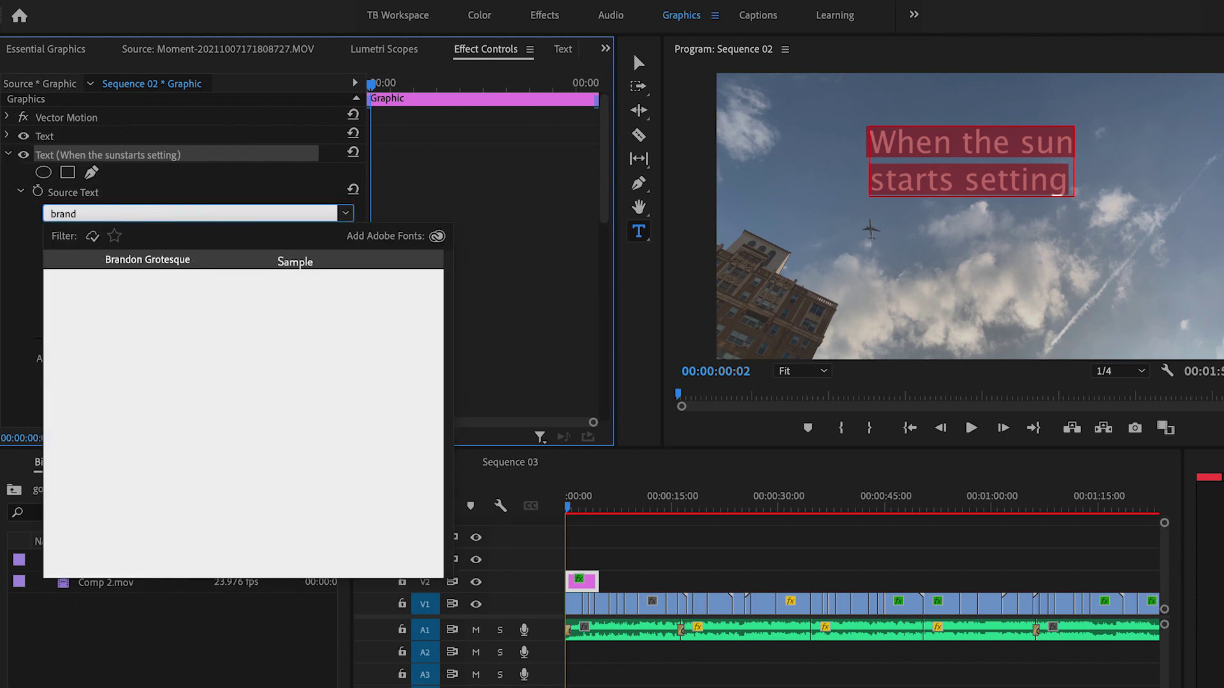
{"action": "type", "text": "d"}
{"action": "left_click", "coordinate": [155, 267]}
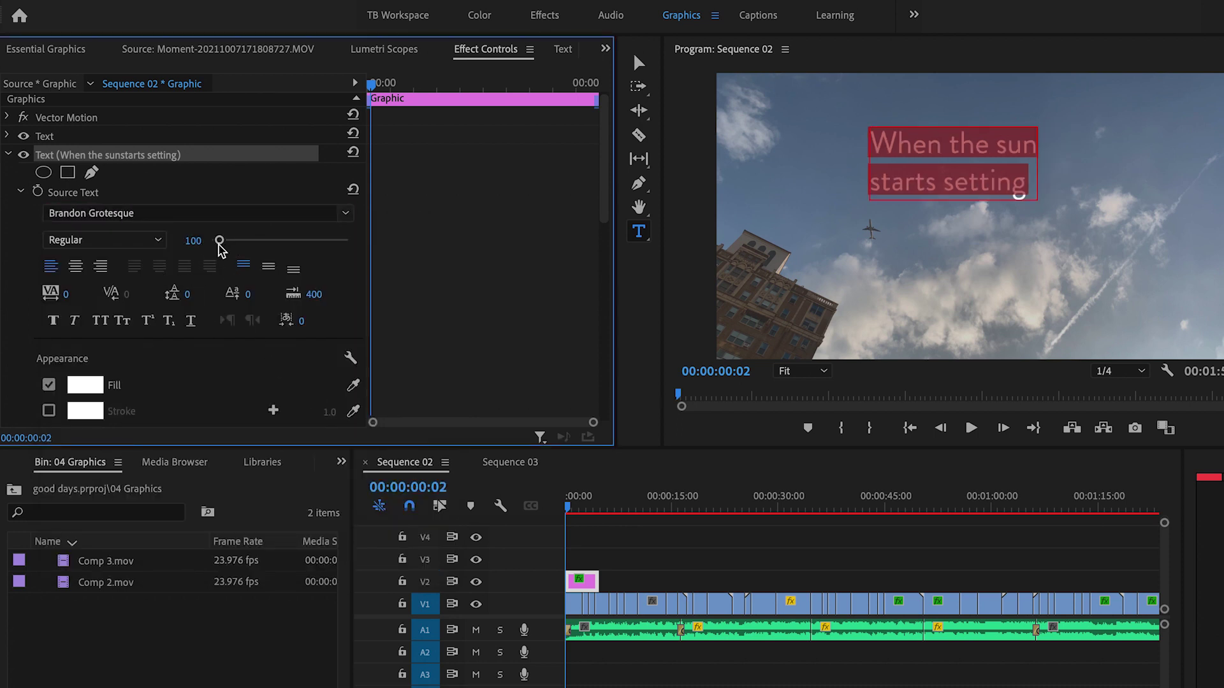
{"action": "left_click_drag", "start_coordinate": [235, 245], "coordinate": [223, 242]}
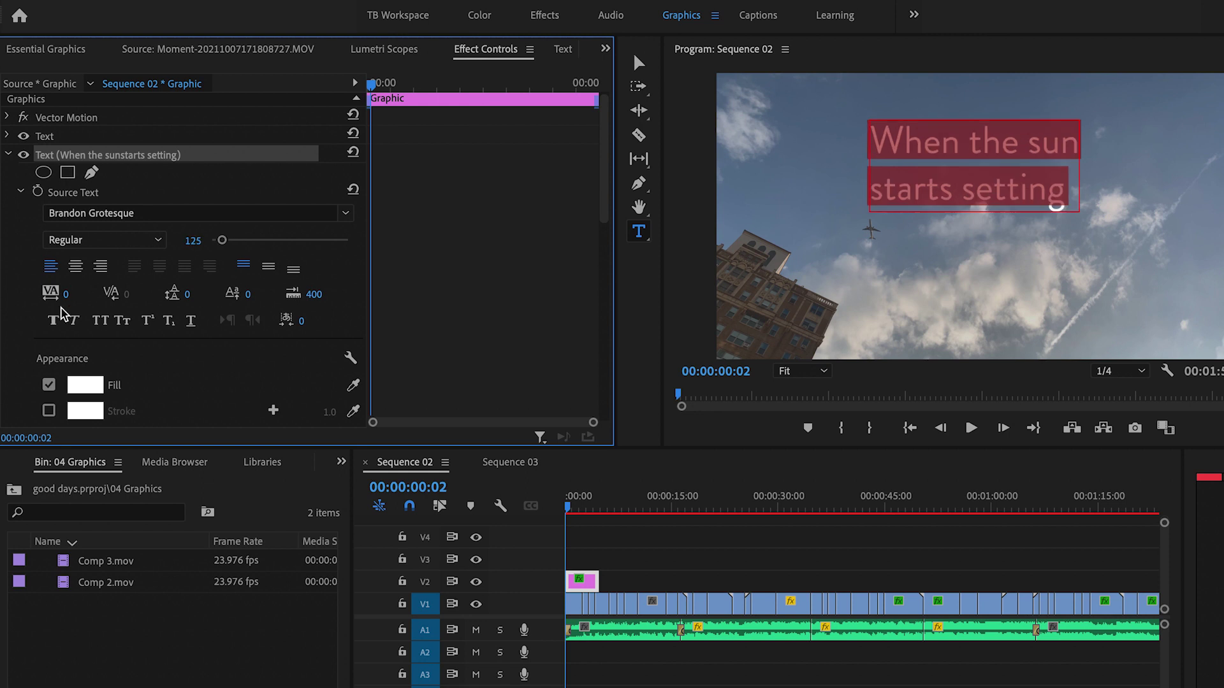
Step: Center-align the title's two lines and center the text layer vertically and horizontally in the frame
{"action": "left_click", "coordinate": [75, 266]}
{"action": "left_click", "coordinate": [30, 51]}
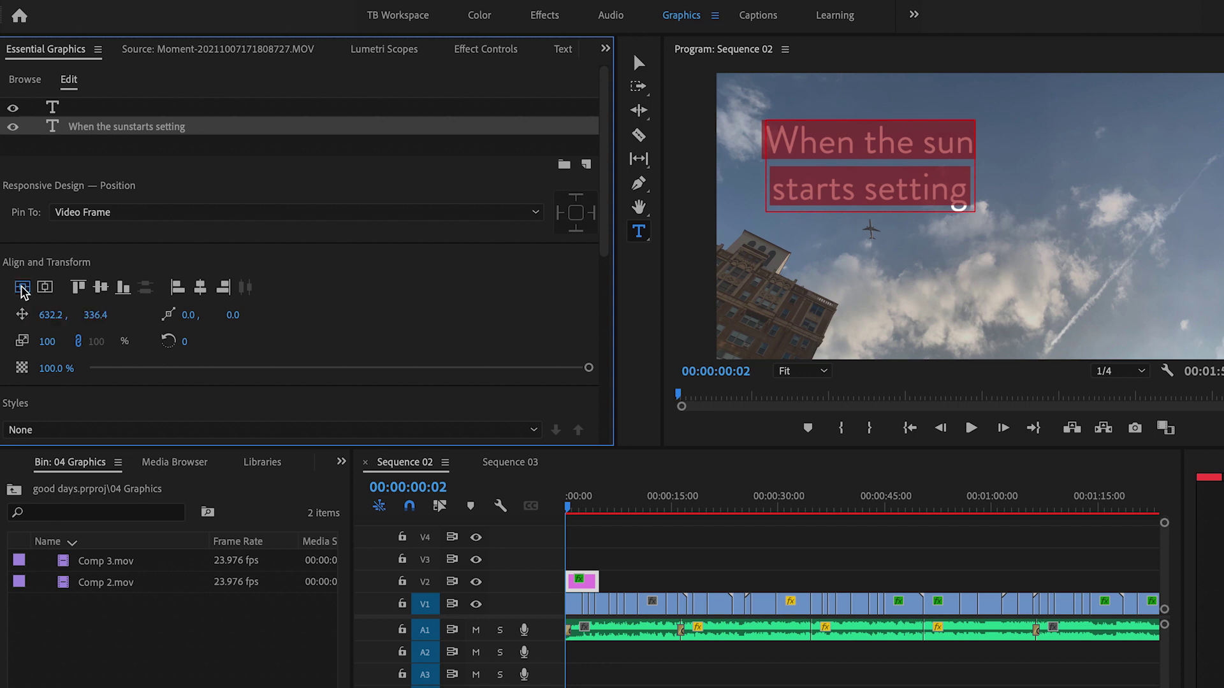
{"action": "left_click", "coordinate": [44, 288]}
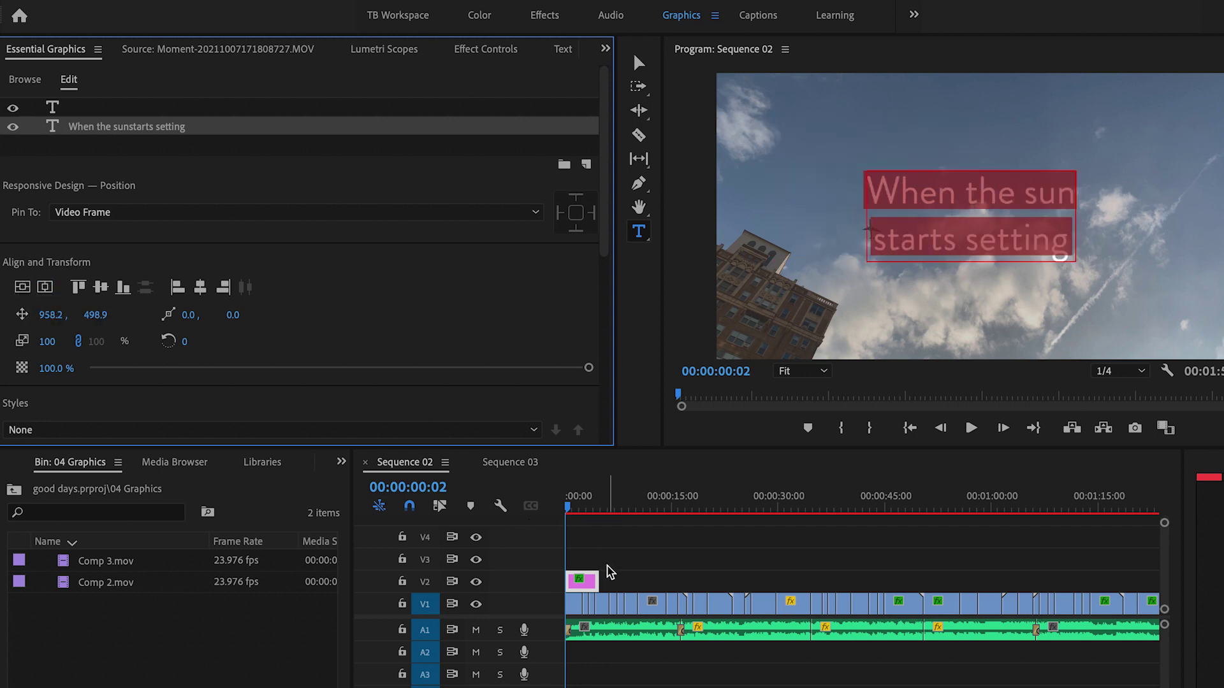
Step: Shorten the title graphic on V2 by trimming its end, and play the opening
{"action": "left_click", "coordinate": [584, 583]}
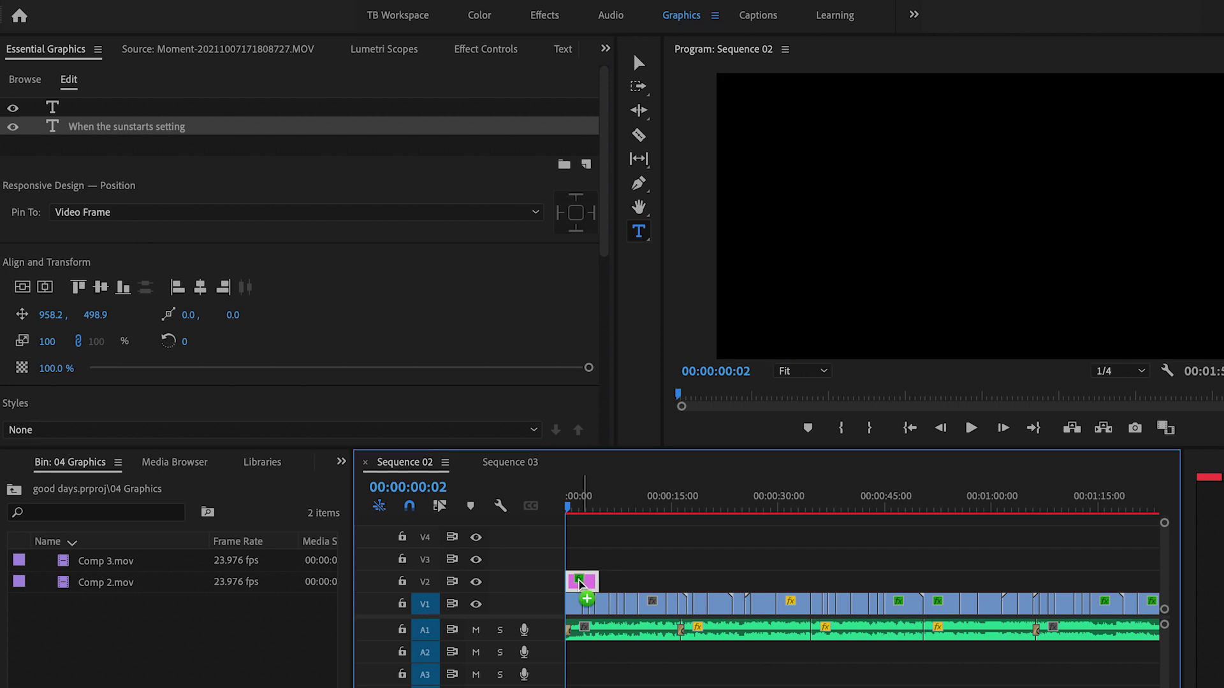
{"action": "left_click_drag", "start_coordinate": [597, 581], "coordinate": [581, 582]}
{"action": "key", "text": "space"}
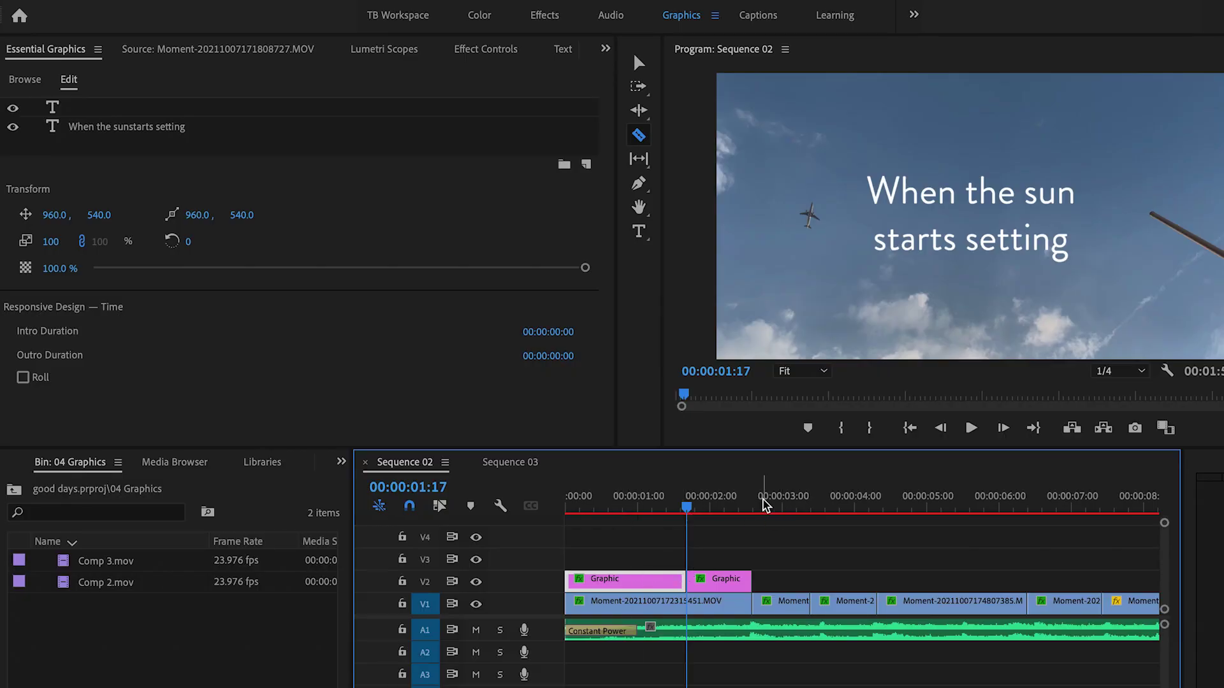
Step: Select the second title segment on V2, switch to the Effects workspace and pick Track Matte Key from the Keying video effects
{"action": "key", "text": "v"}
{"action": "left_click", "coordinate": [721, 582]}
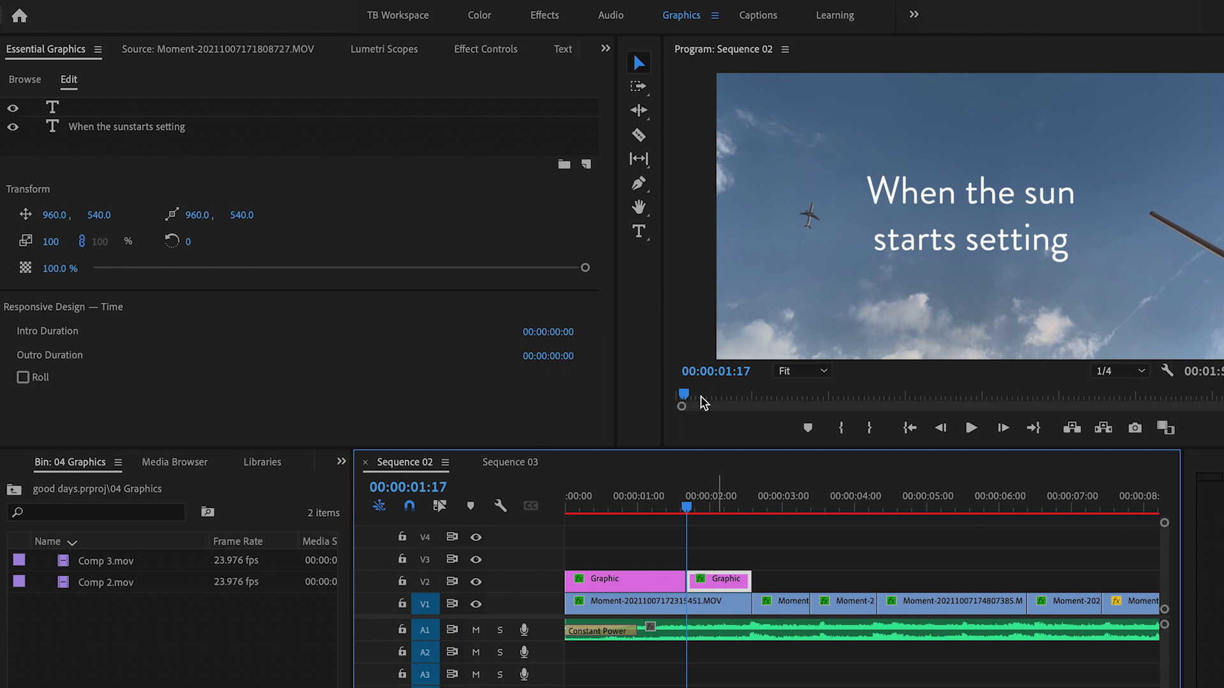
{"action": "left_click", "coordinate": [539, 14]}
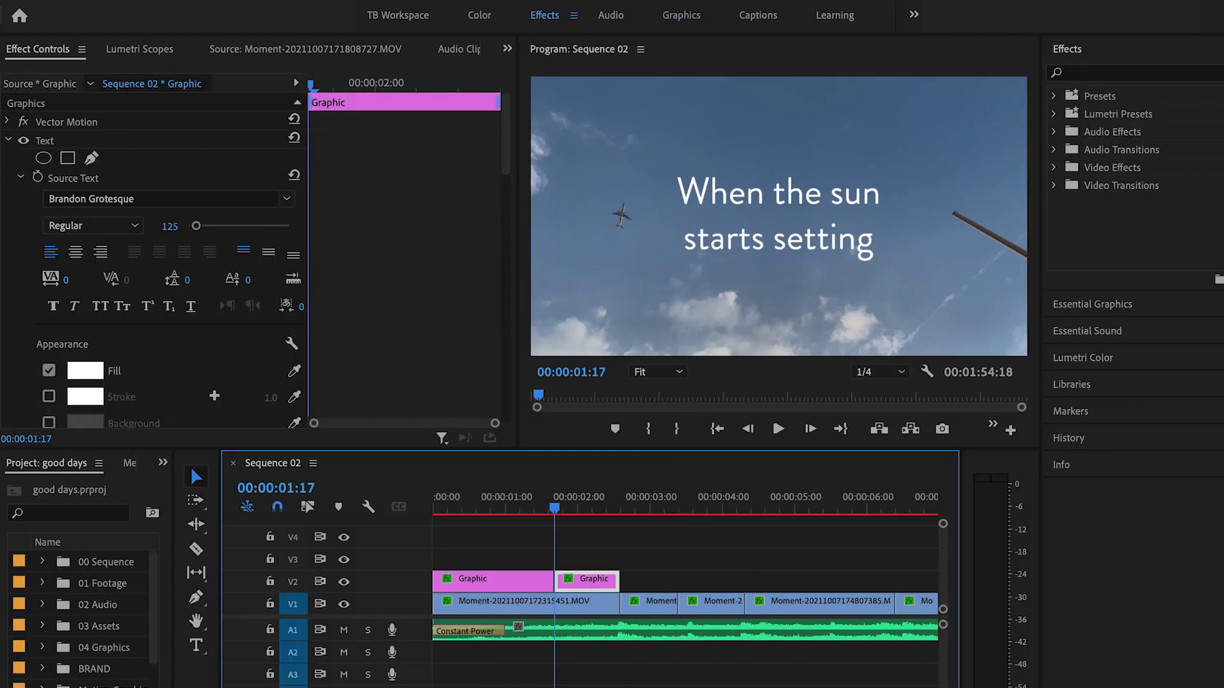
{"action": "left_click", "coordinate": [1055, 168]}
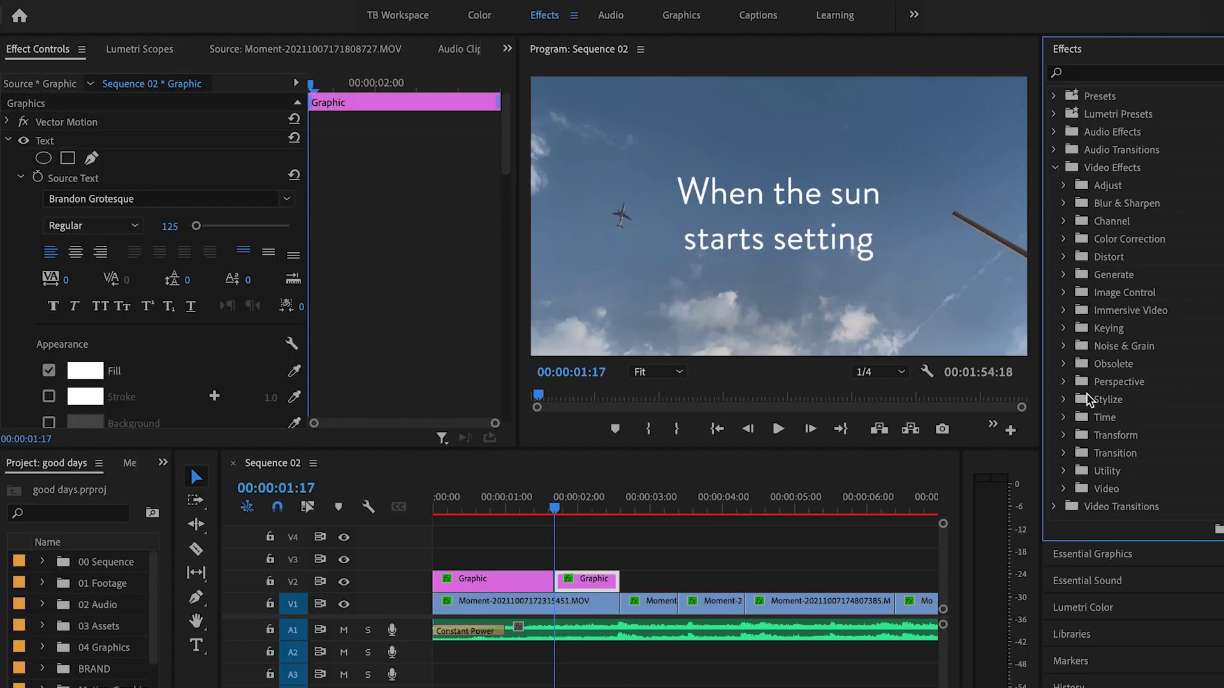
{"action": "left_click", "coordinate": [1064, 329]}
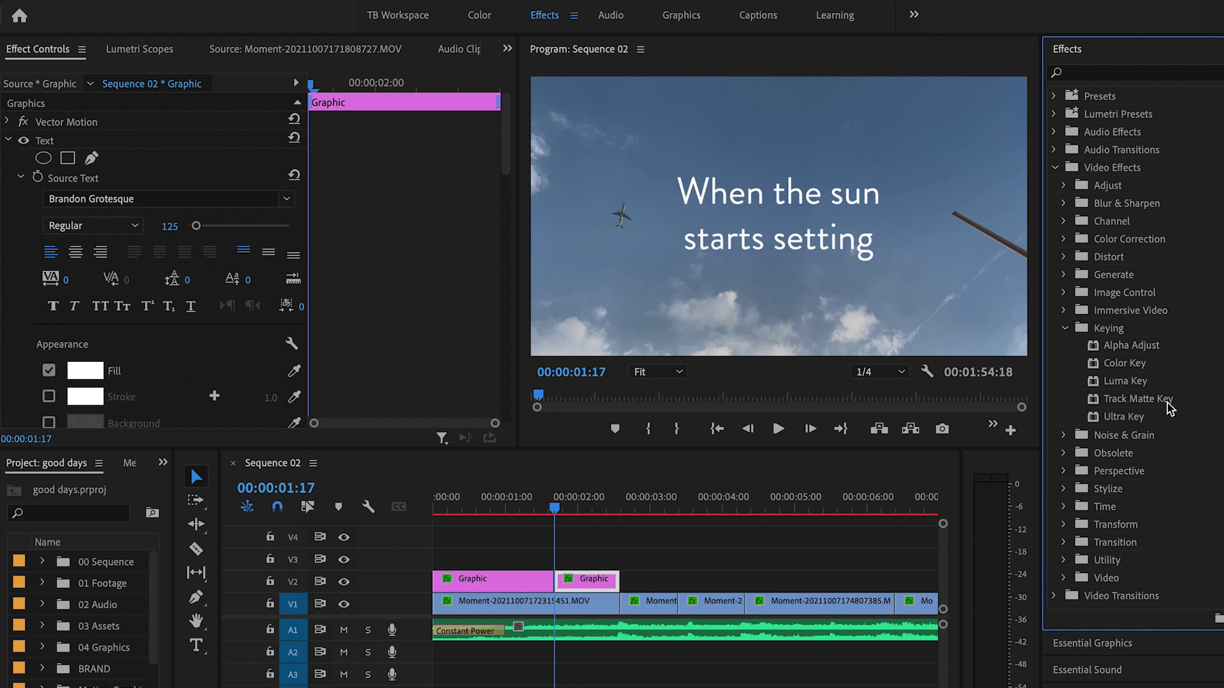
{"action": "scroll", "coordinate": [1148, 401], "scroll_direction": "down", "scroll_amount": 2}
{"action": "left_click", "coordinate": [1127, 329]}
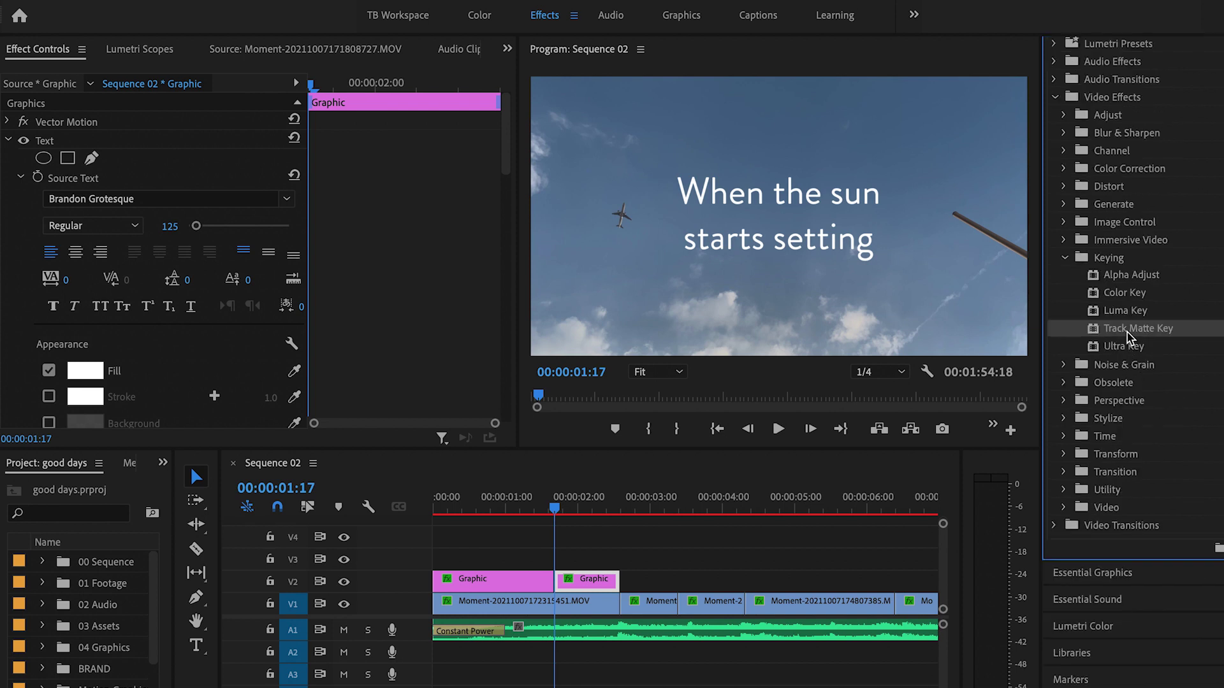
Step: Split the first V1 clip at 00:00:01:17 and apply Track Matte Key to the part under the second title segment
{"action": "key", "text": "c"}
{"action": "left_click", "coordinate": [555, 601]}
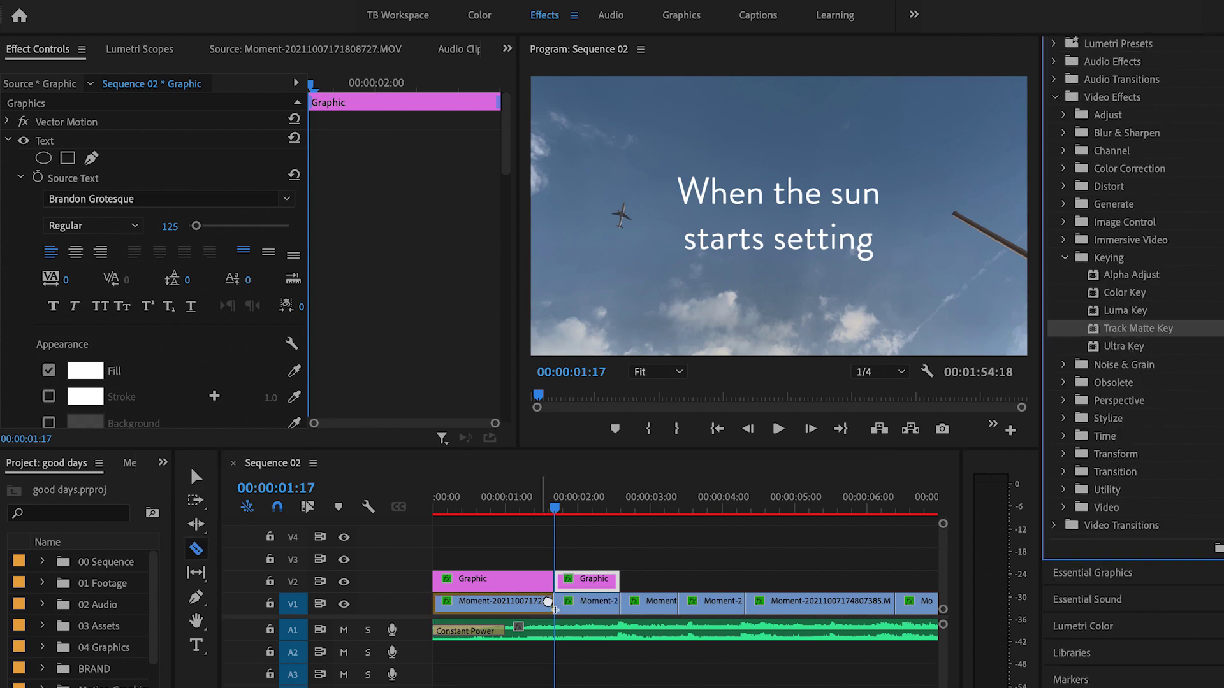
{"action": "left_click", "coordinate": [583, 603]}
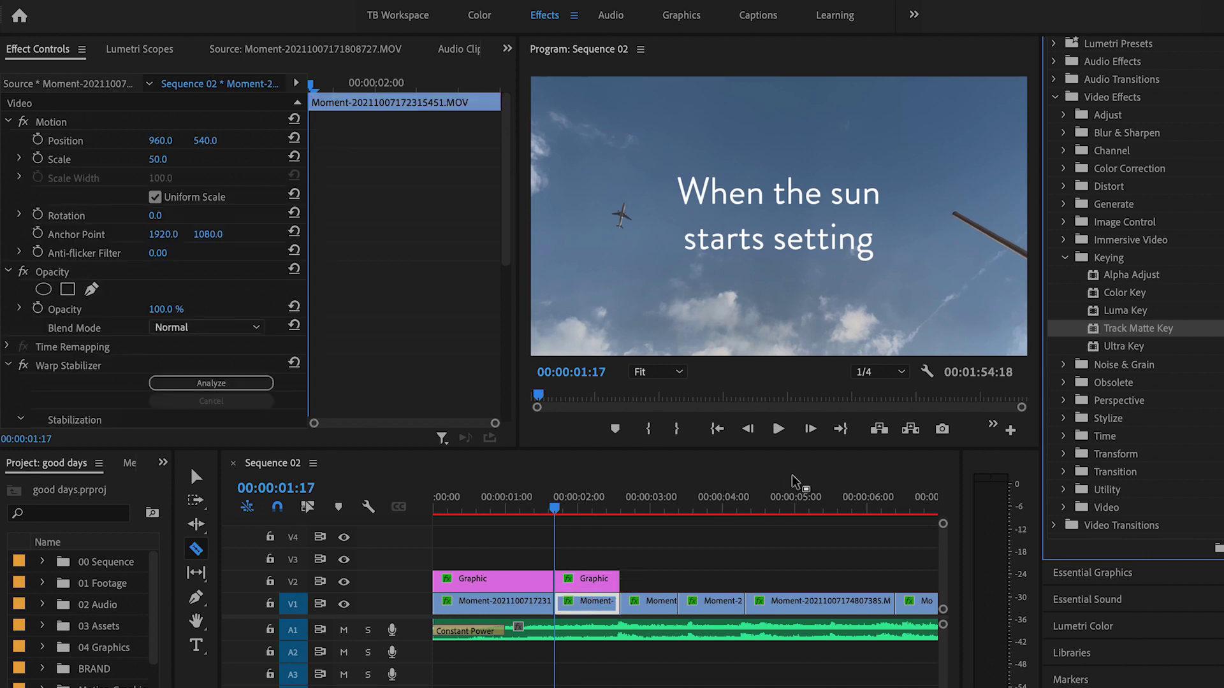
{"action": "left_click", "coordinate": [796, 483]}
{"action": "key", "text": "v"}
{"action": "scroll", "coordinate": [210, 276], "scroll_direction": "down", "scroll_amount": 5}
{"action": "scroll", "coordinate": [201, 287], "scroll_direction": "up", "scroll_amount": 5}
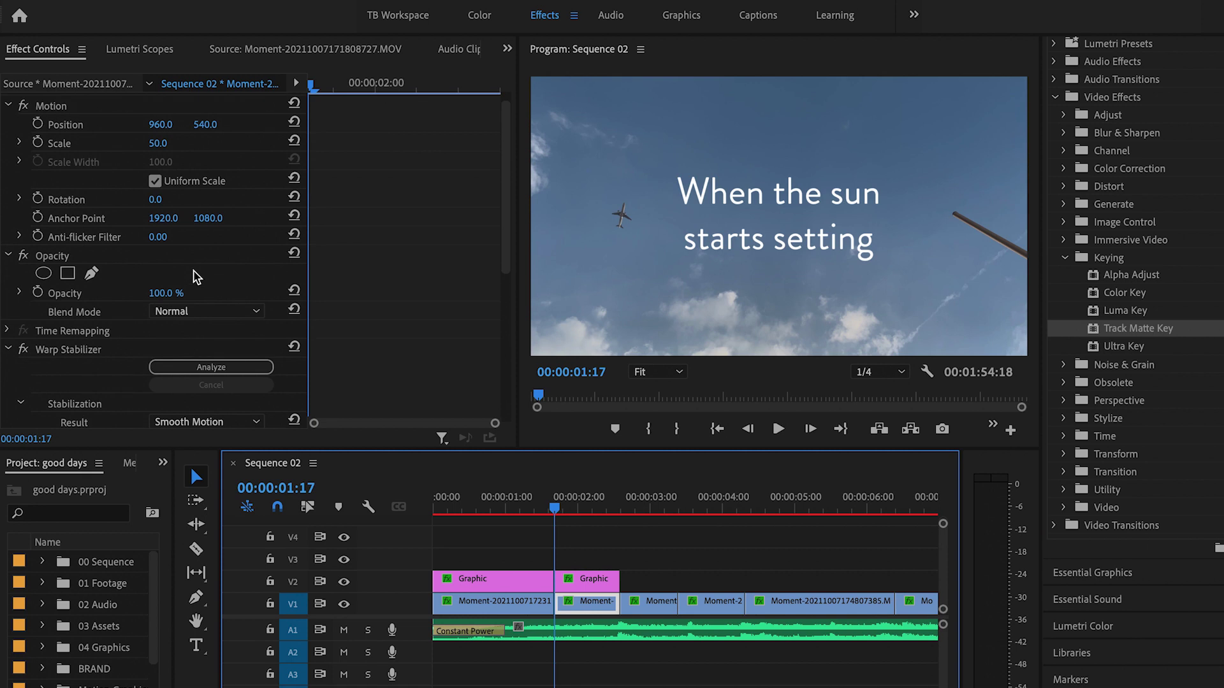
{"action": "scroll", "coordinate": [201, 291], "scroll_direction": "down", "scroll_amount": 5}
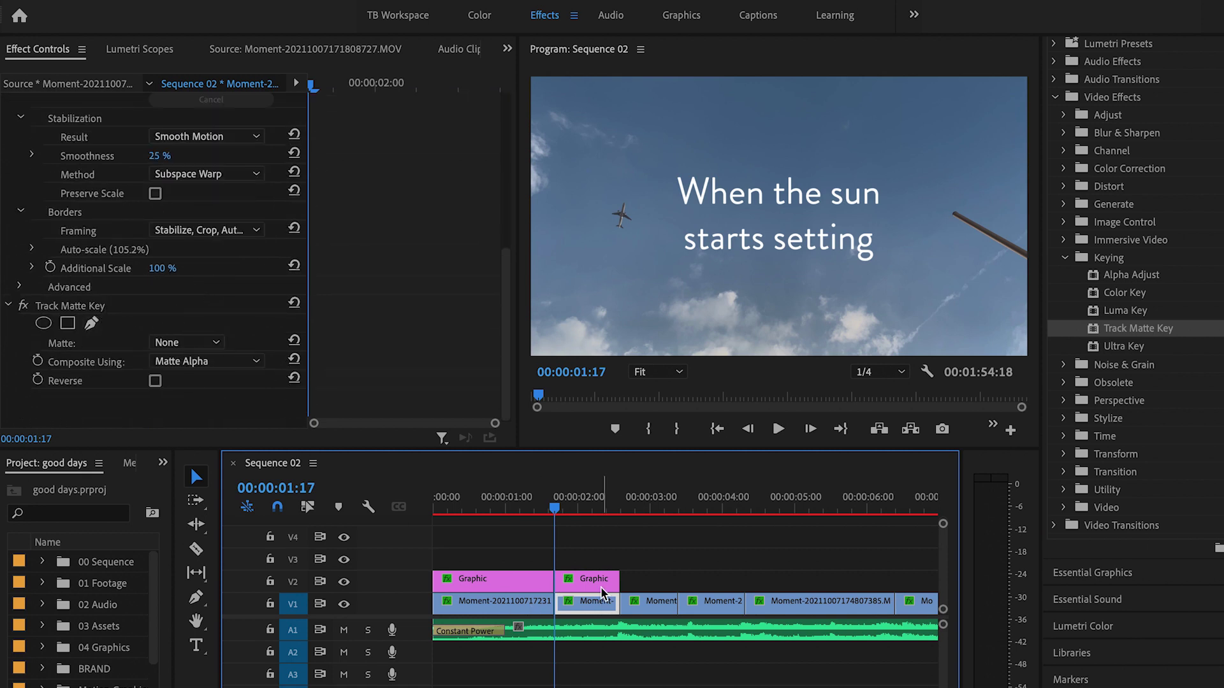
Step: Set the Track Matte Key's matte to Video 2 on the V1 clip under the second title segment, and play the result
{"action": "left_click", "coordinate": [582, 570]}
{"action": "left_click", "coordinate": [584, 582]}
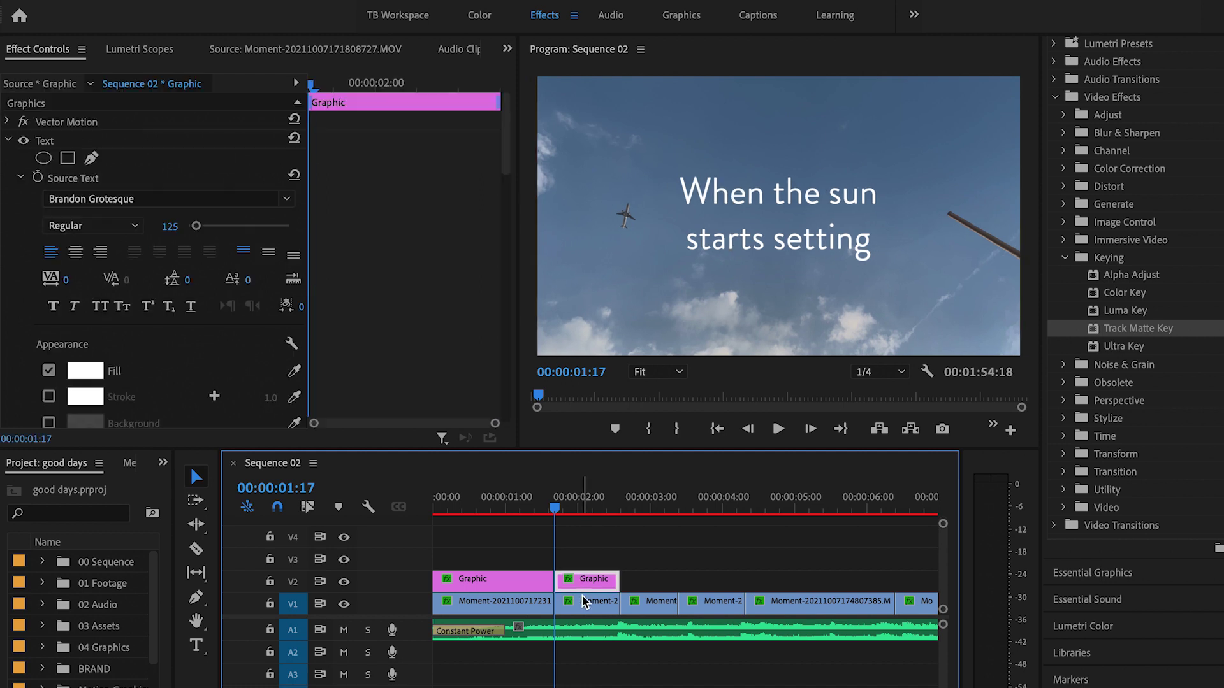
{"action": "left_click", "coordinate": [583, 605]}
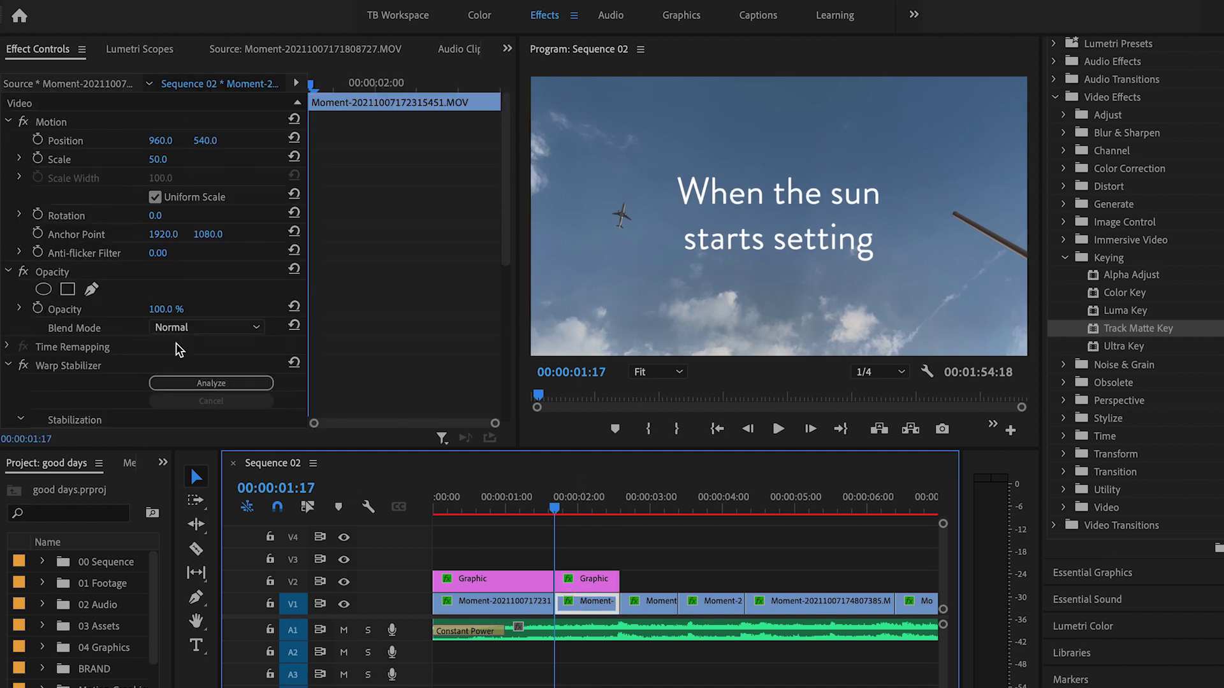
{"action": "scroll", "coordinate": [190, 357], "scroll_direction": "down", "scroll_amount": 10}
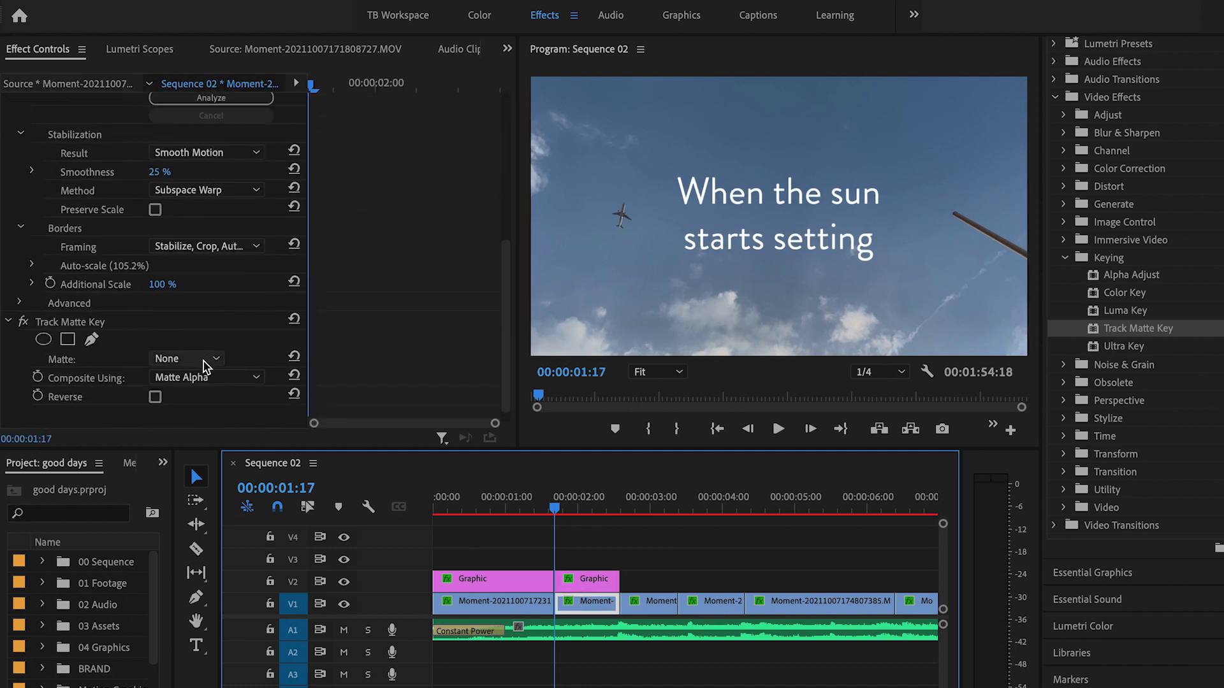
{"action": "left_click", "coordinate": [194, 361]}
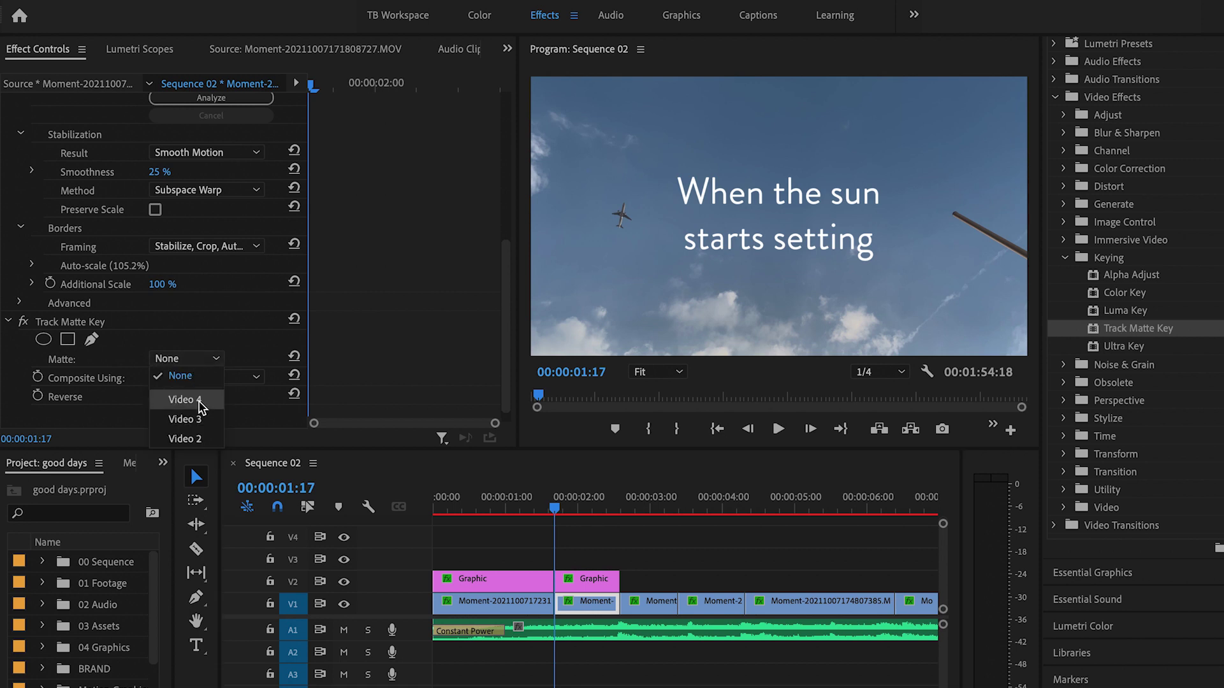
{"action": "left_click", "coordinate": [194, 437]}
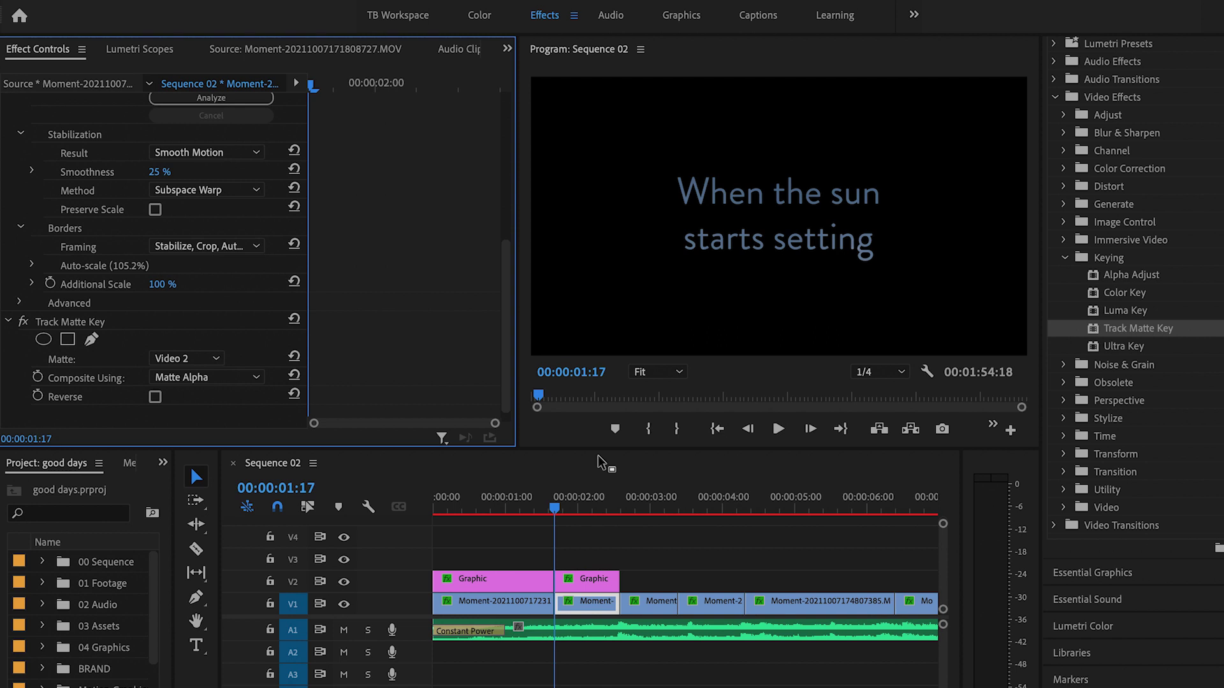
{"action": "key", "text": "space"}
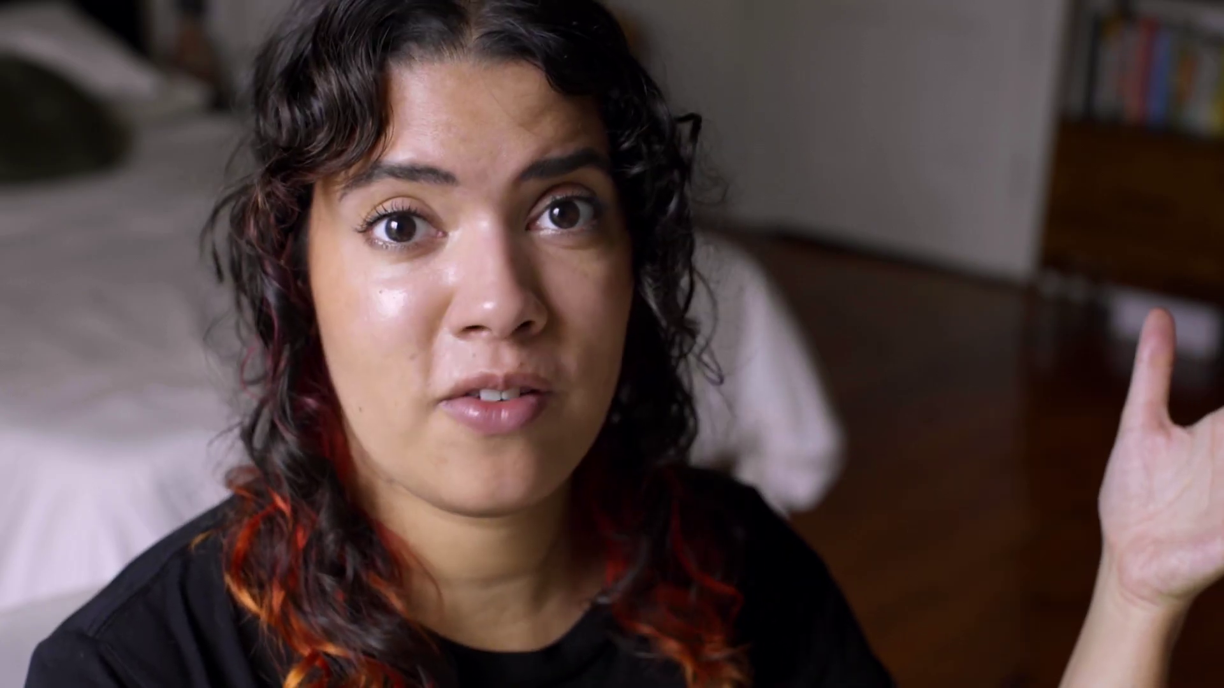